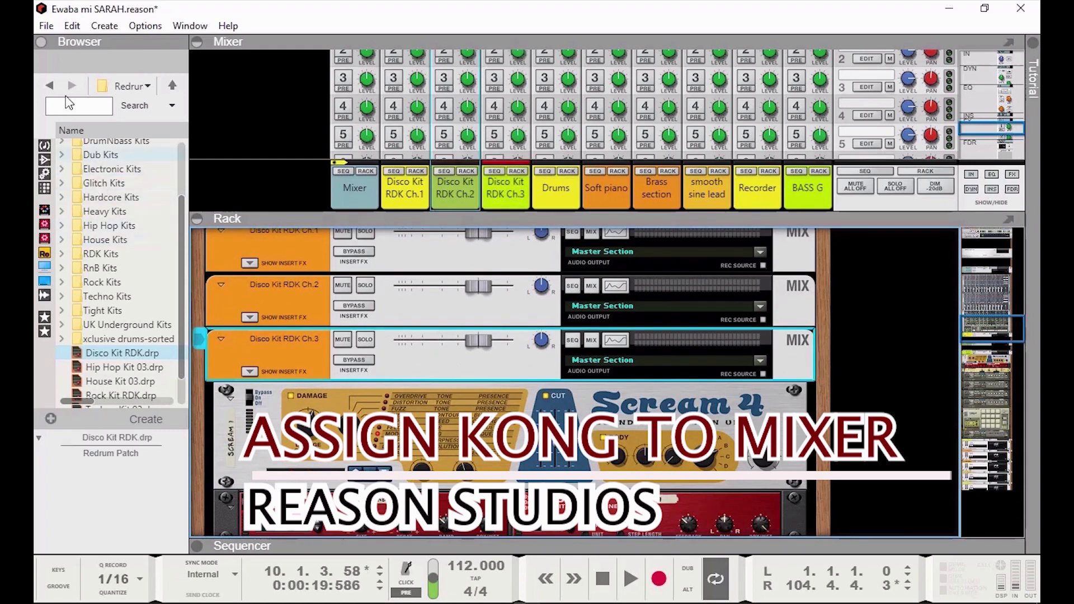
- Add a Kong Drum Designer instrument to the rack directly below the Disco Kit RDK Ch.3 mix channel
click(44, 147)
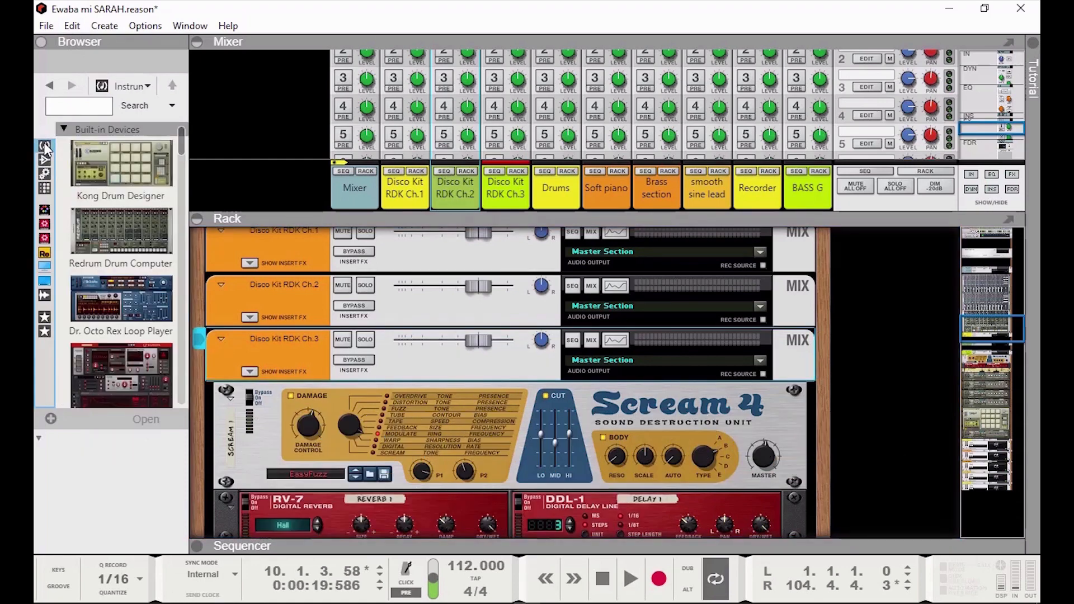
click(107, 160)
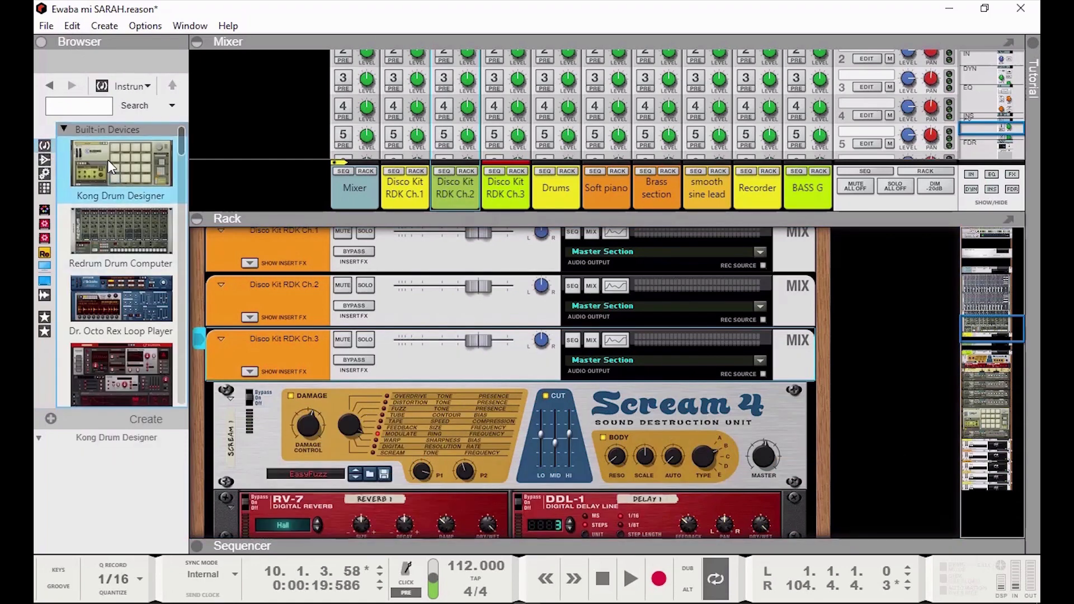
mouse_move(104, 160)
mouse_down()
mouse_move(297, 312)
mouse_move(400, 362)
mouse_up()
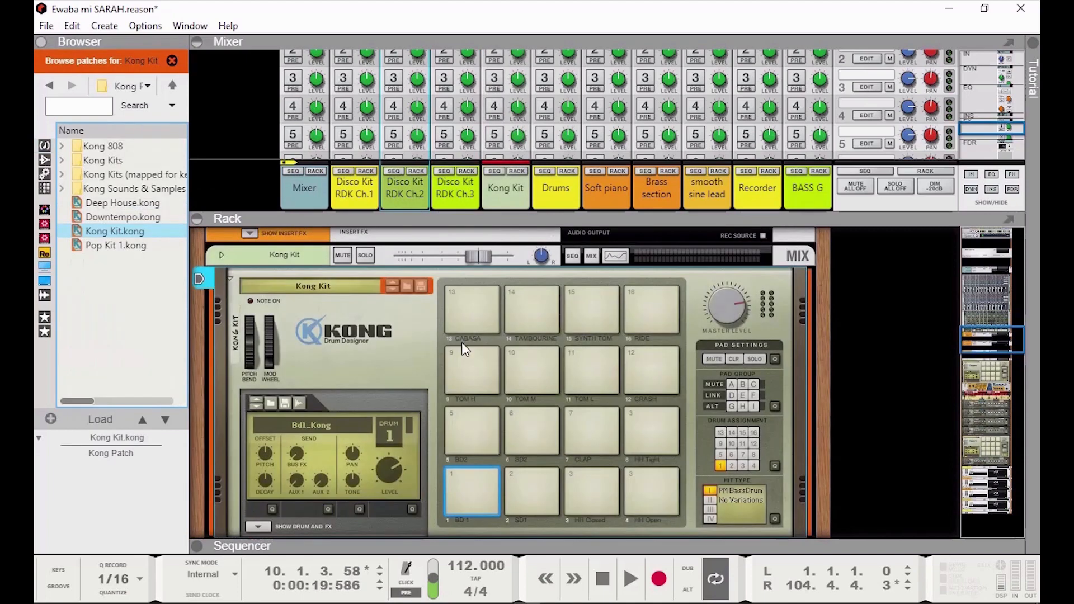
- Audition the sounds on pads 1 to 4 of the Kong drum machine
scroll(629, 381, down, 3)
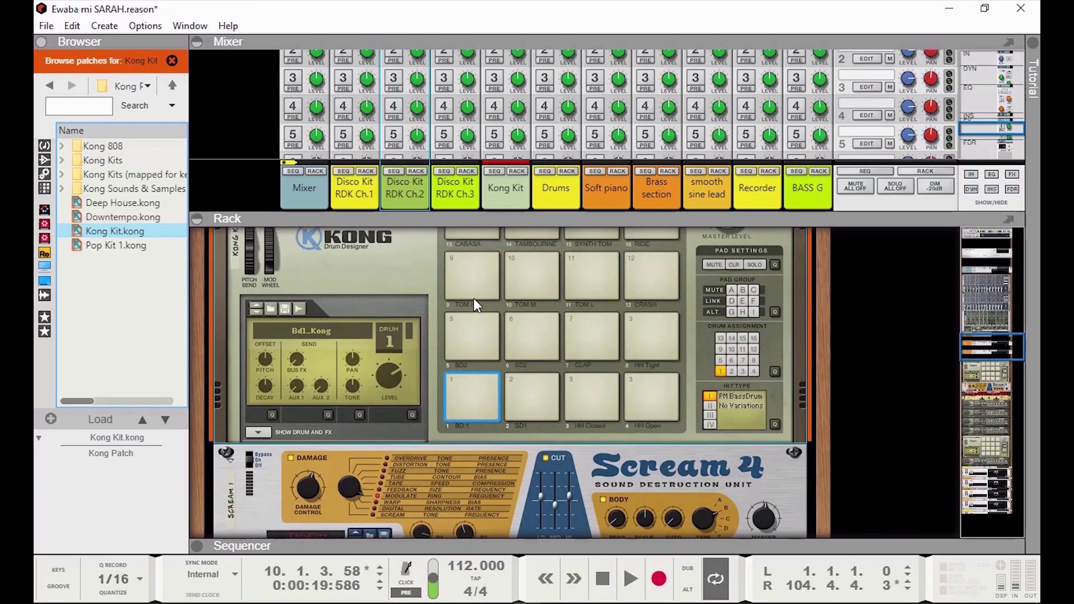
click(490, 390)
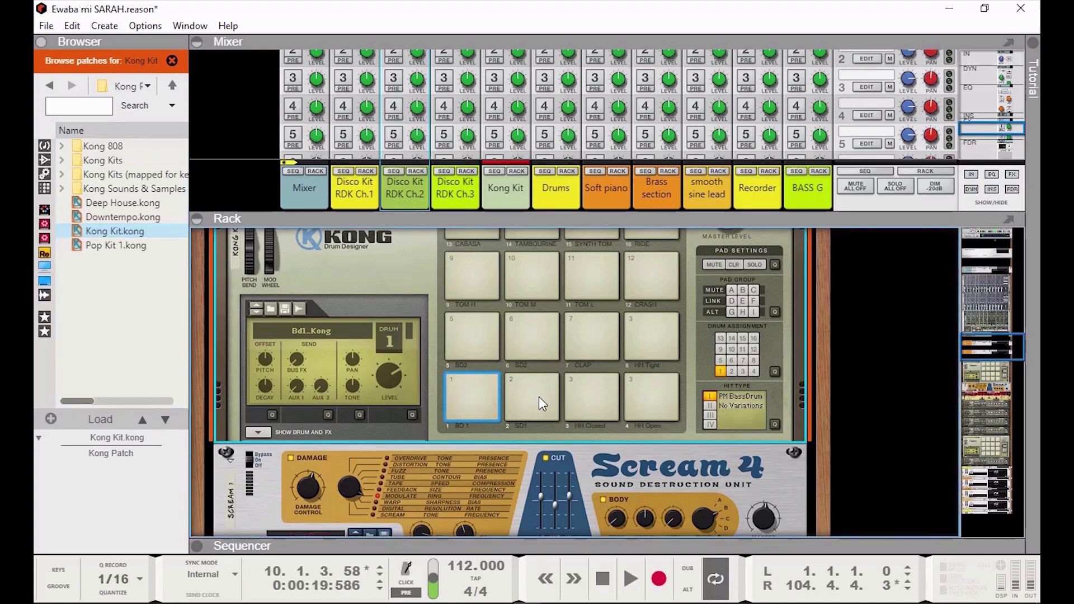
click(539, 397)
click(599, 399)
click(644, 401)
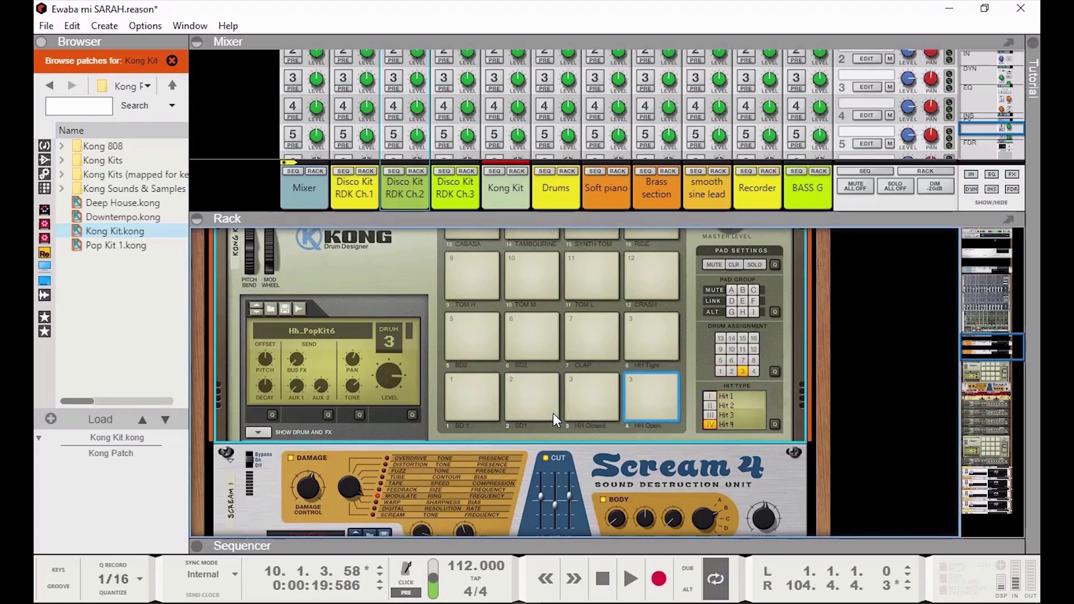
- Audition Kong's bass drum, snare, hi-hat and clap pads while checking the Kong Kit channel's level meter in the mixer
scroll(646, 116, down, 10)
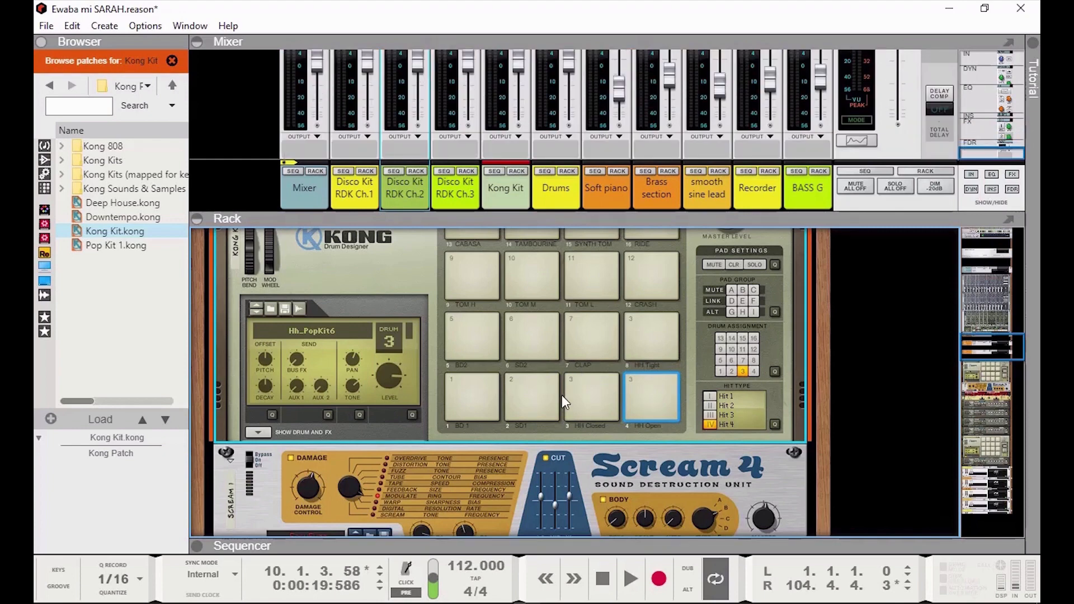
click(463, 406)
click(462, 405)
click(462, 406)
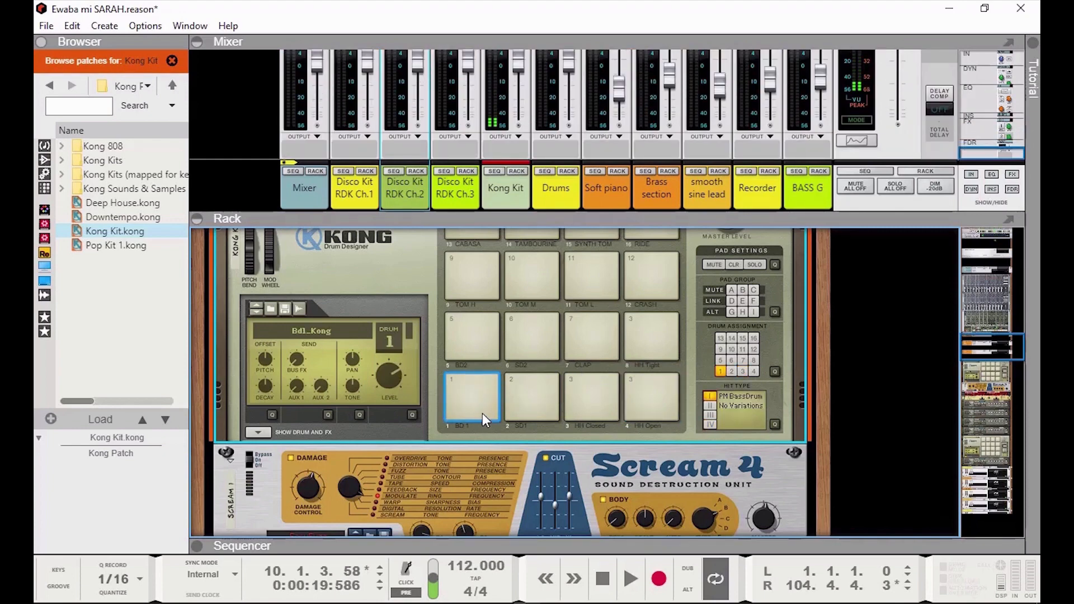
click(516, 398)
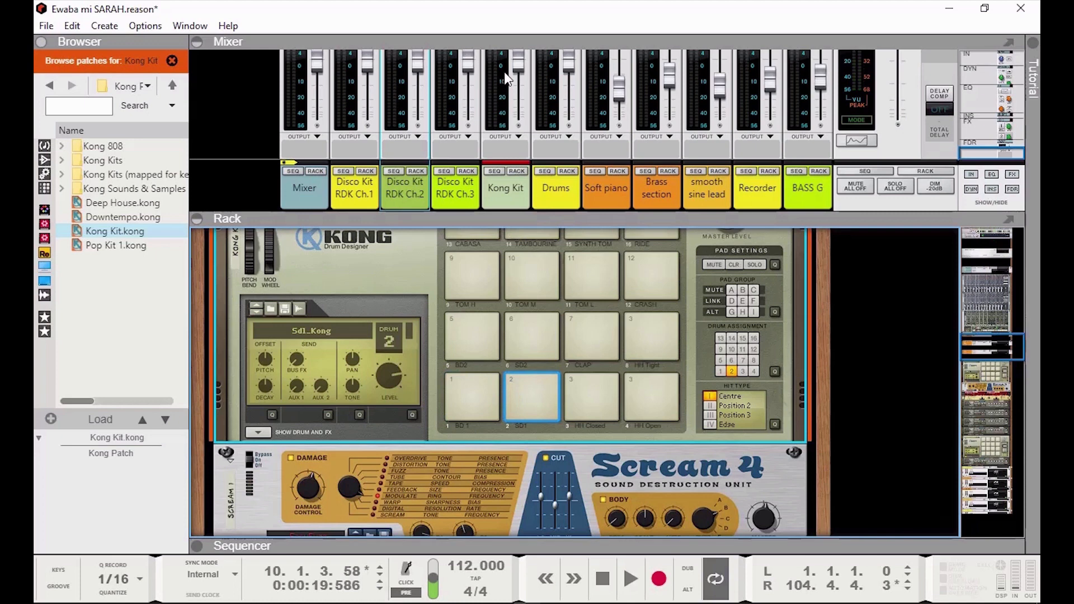
click(595, 398)
click(646, 406)
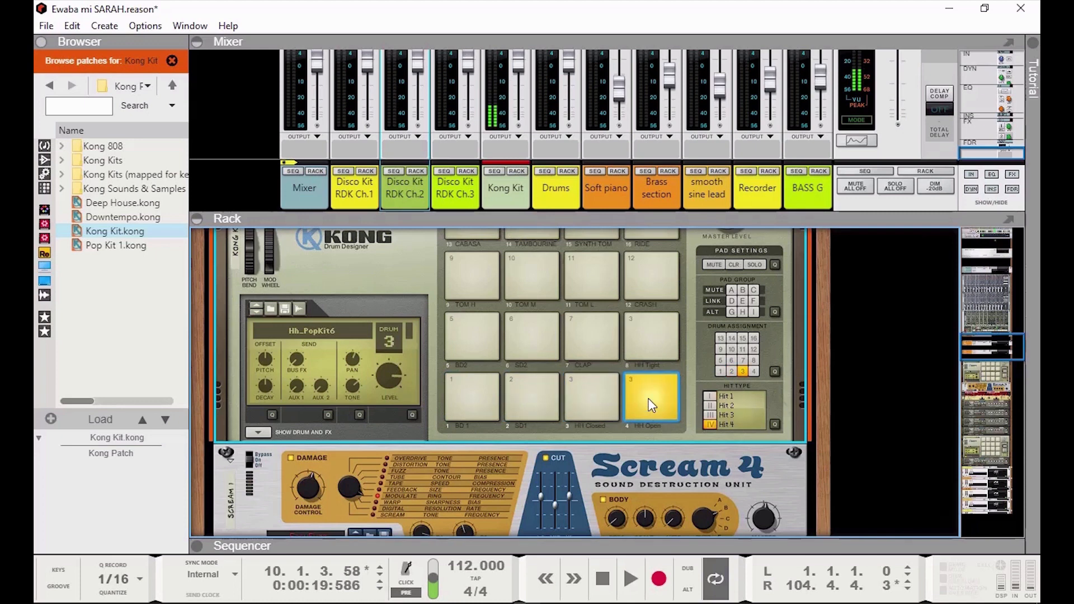
click(654, 339)
click(594, 334)
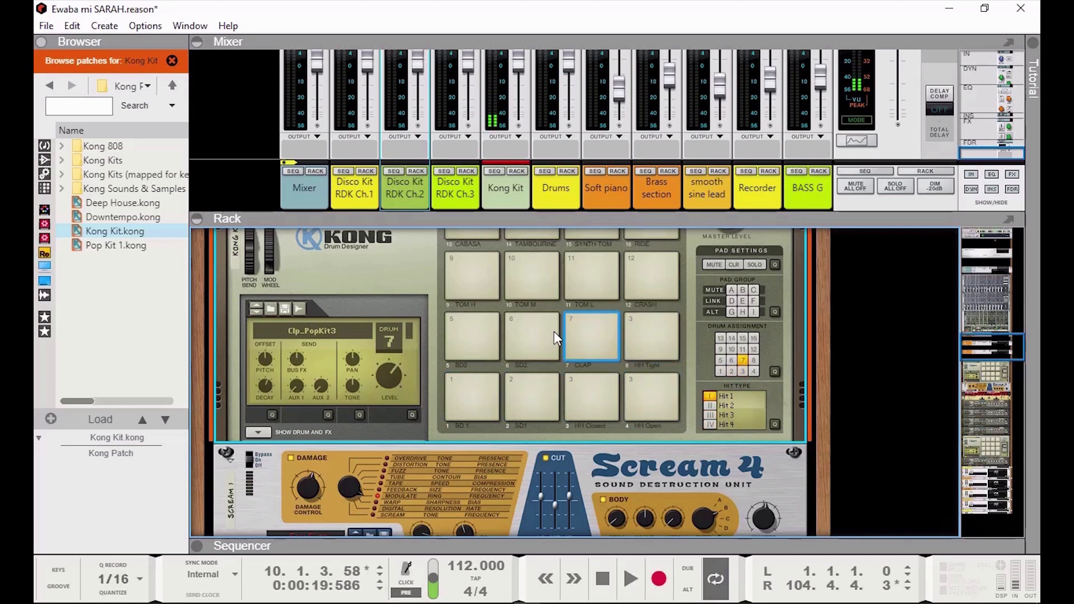
click(535, 335)
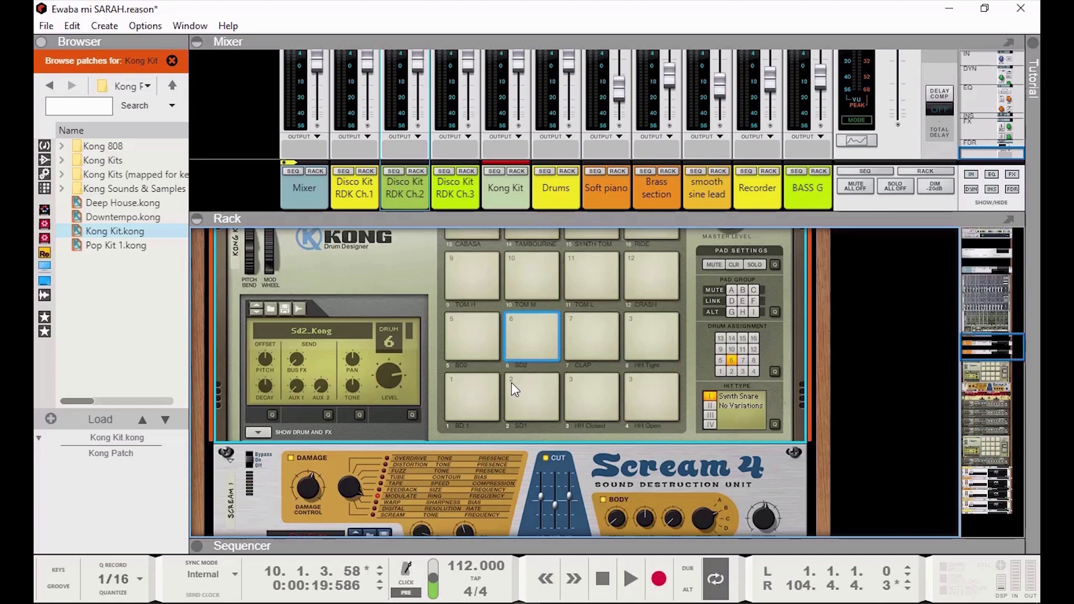
- Play Kong's bass drum, first snare and closed hi-hat pads again to compare the sounds needing separate channels
click(472, 401)
scroll(578, 391, down, 2)
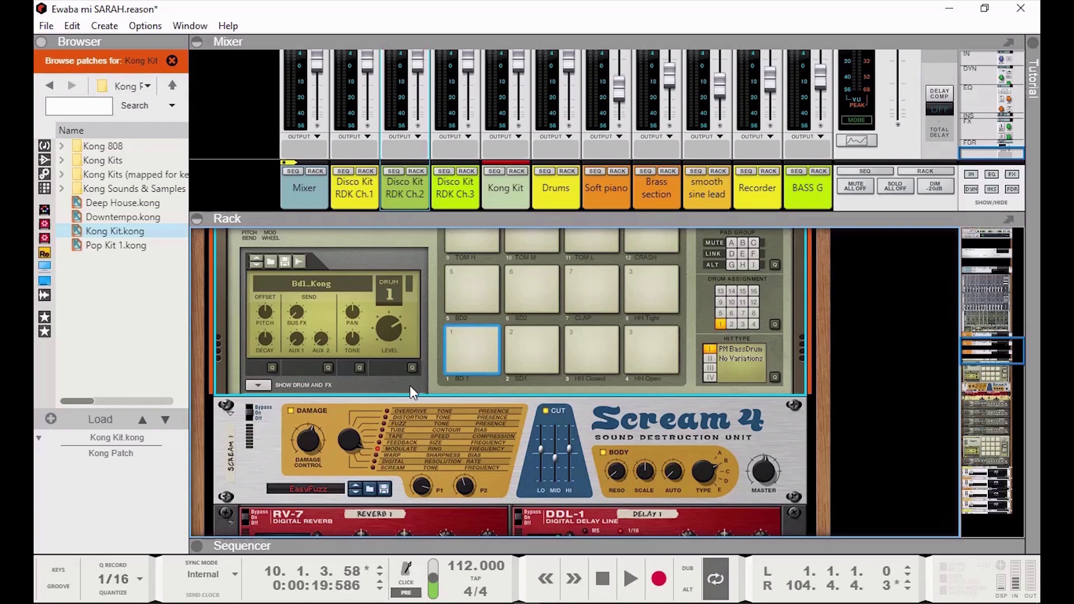
click(470, 348)
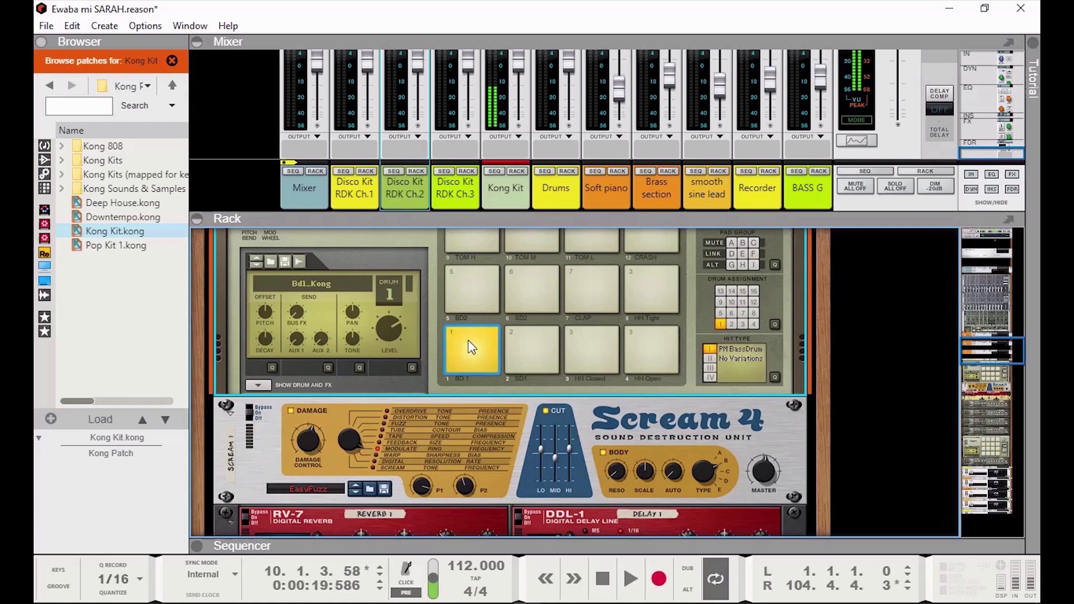
click(531, 356)
click(585, 350)
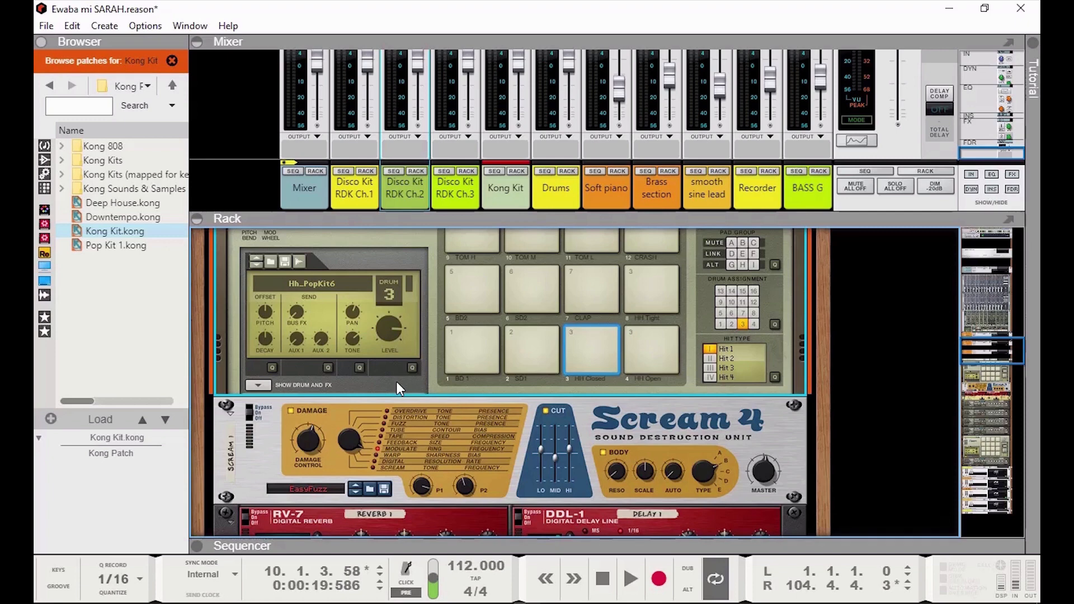
click(48, 161)
click(46, 159)
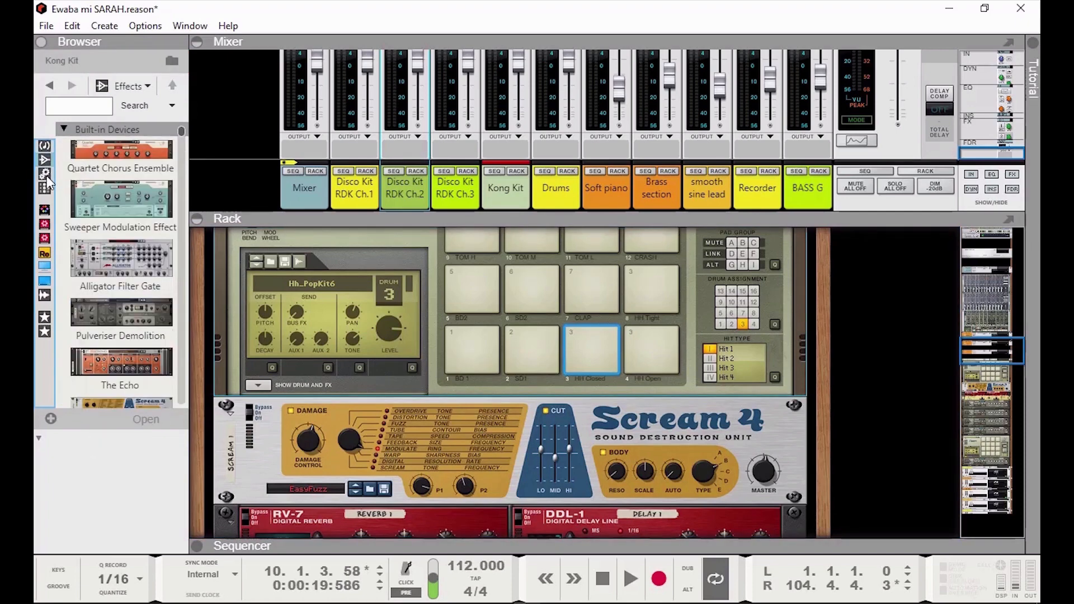
click(45, 174)
click(44, 188)
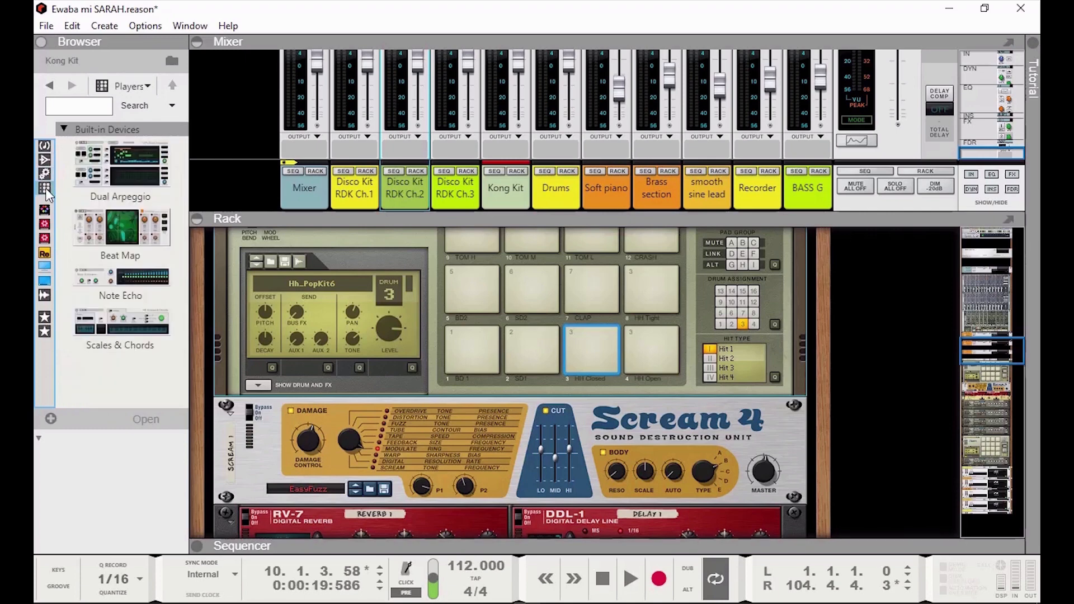
click(45, 146)
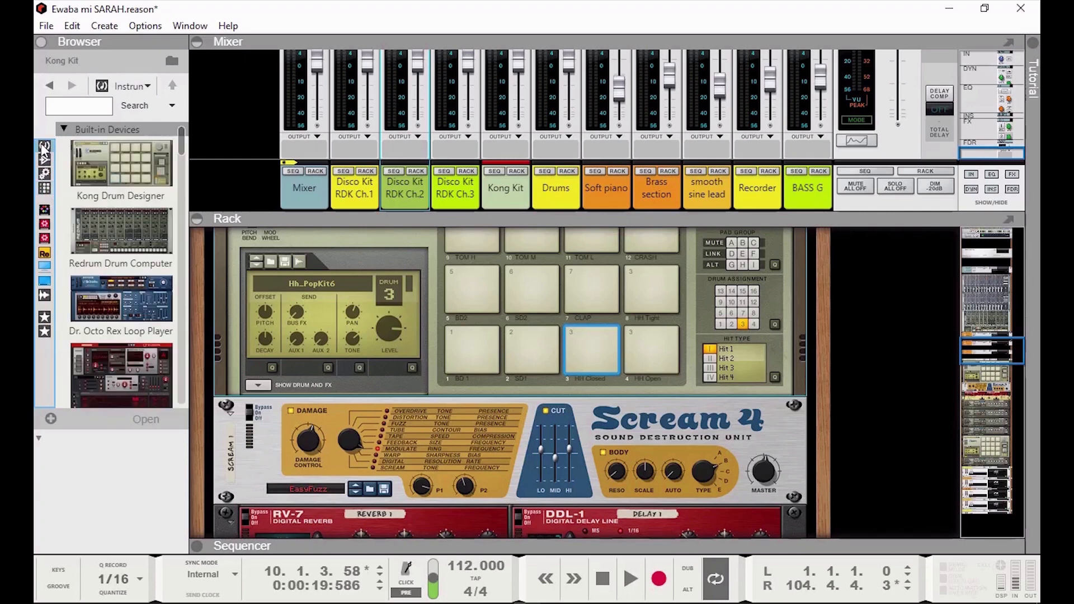
- Create three new mix channels in the rack directly below the Kong drum machine
click(106, 26)
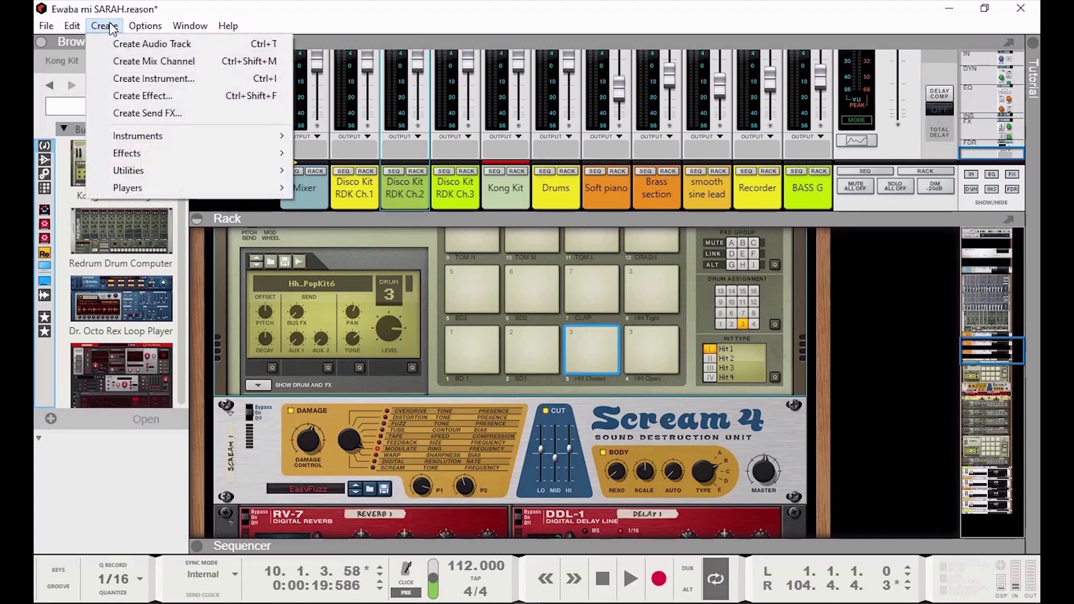
click(166, 60)
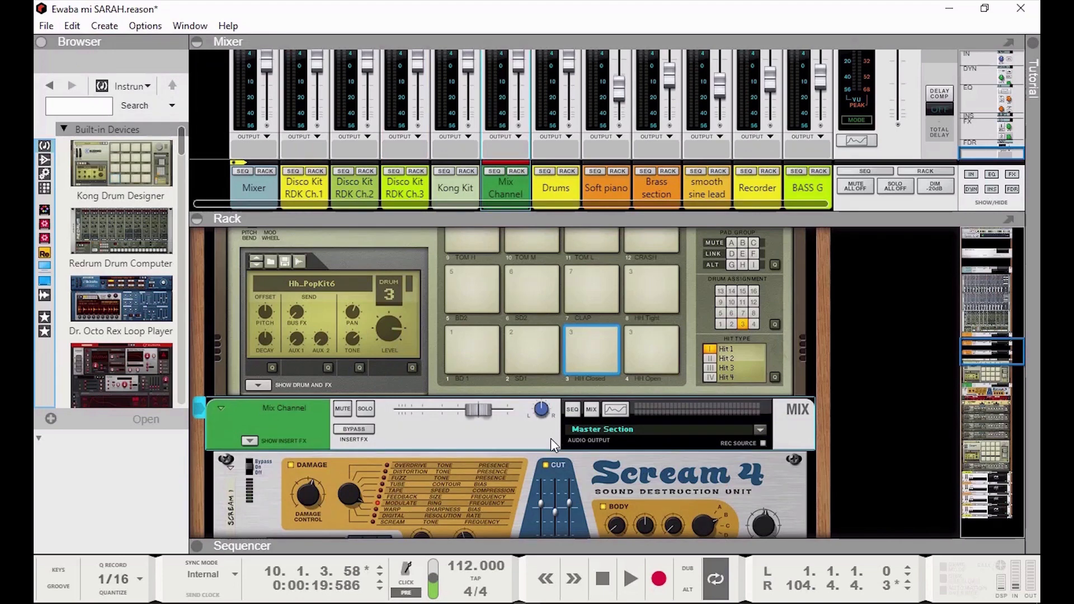
click(436, 442)
right_click(435, 439)
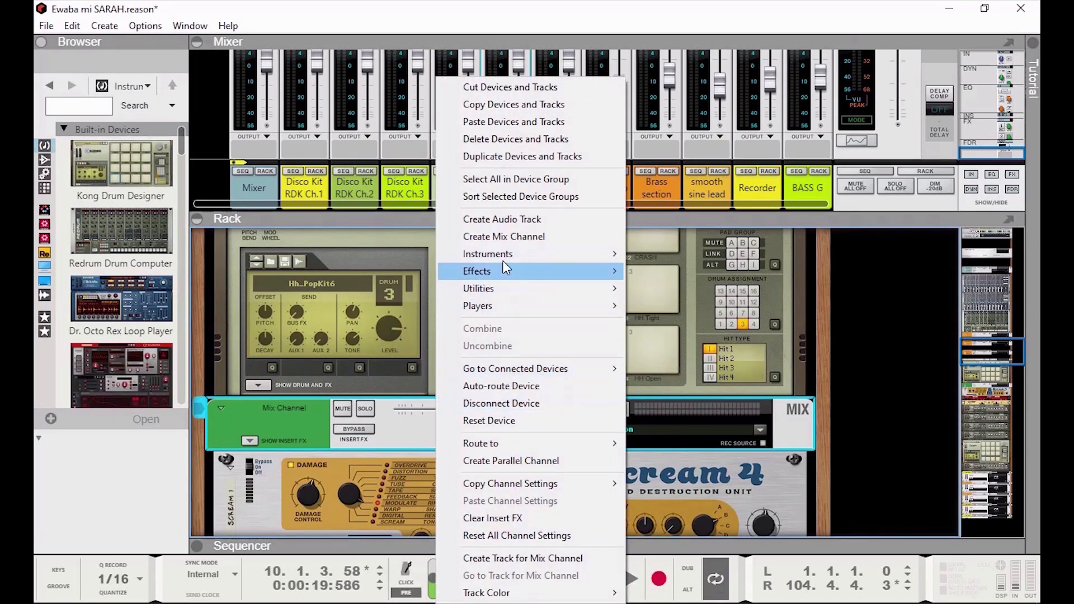
click(510, 237)
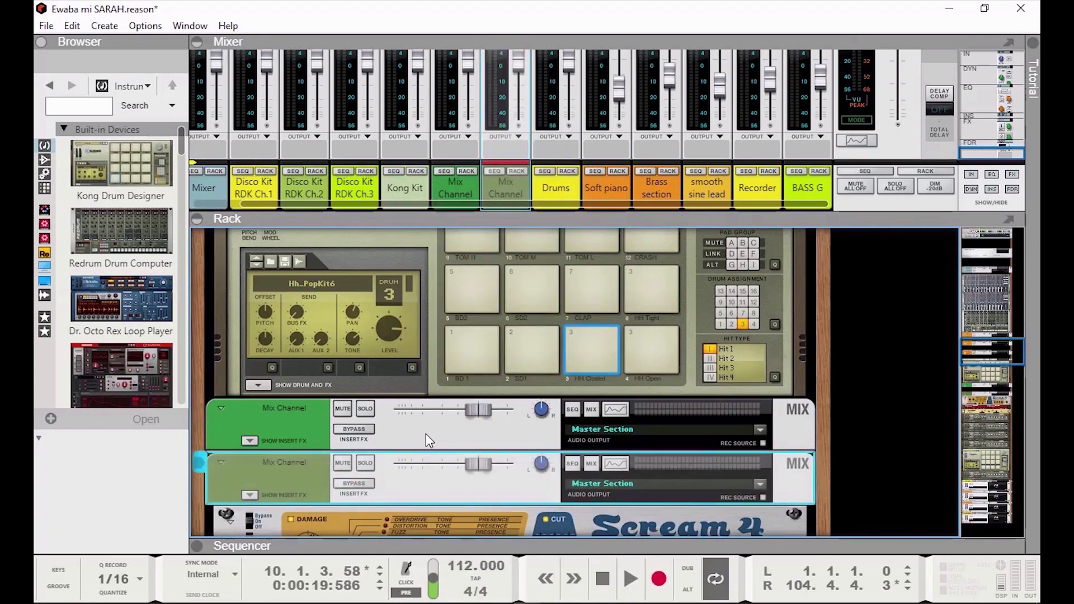
right_click(424, 434)
click(511, 237)
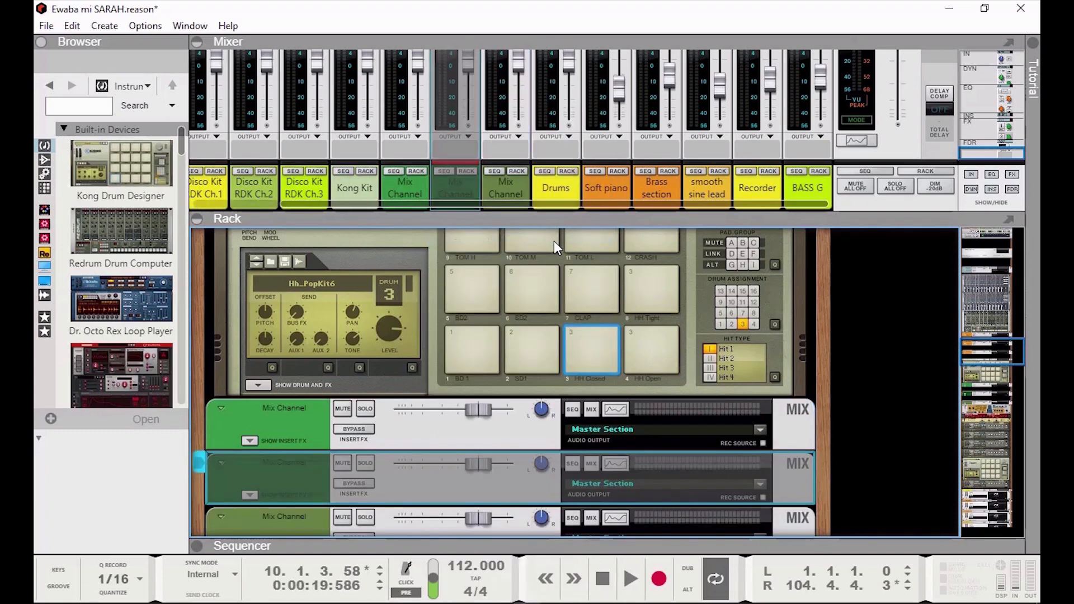
- Turn the rack around to its rear side and disconnect the cables from Kong's main audio outputs
scroll(457, 420, down, 2)
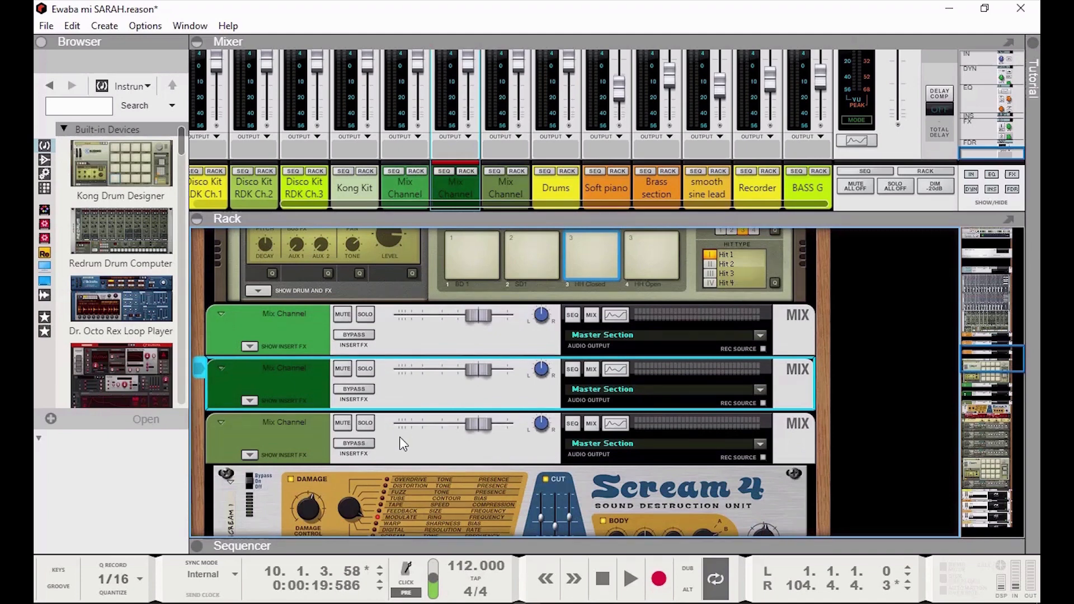
scroll(423, 396, up, 2)
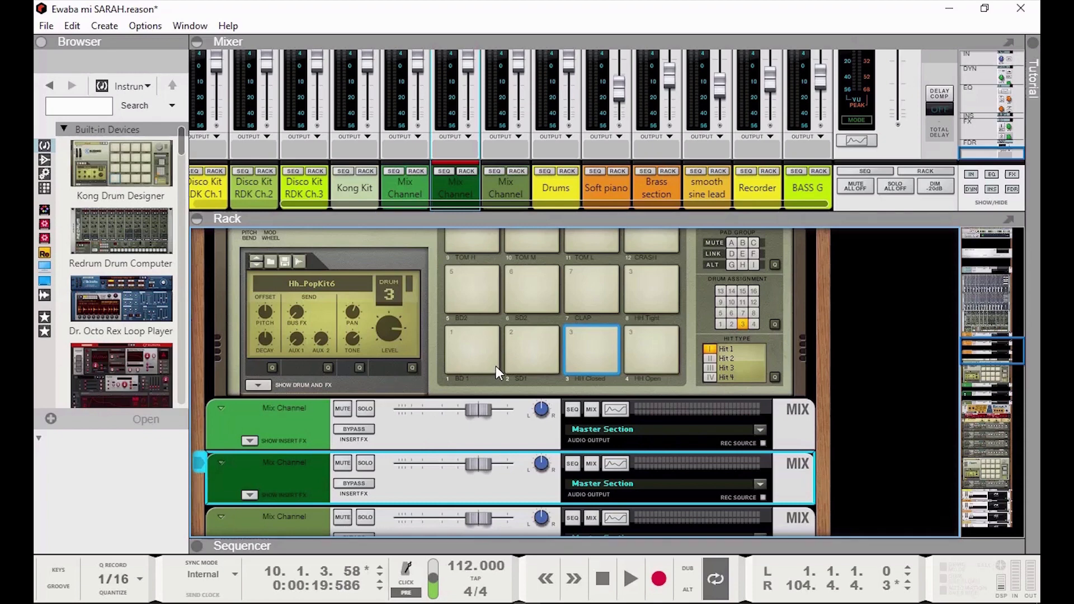
click(146, 25)
click(207, 169)
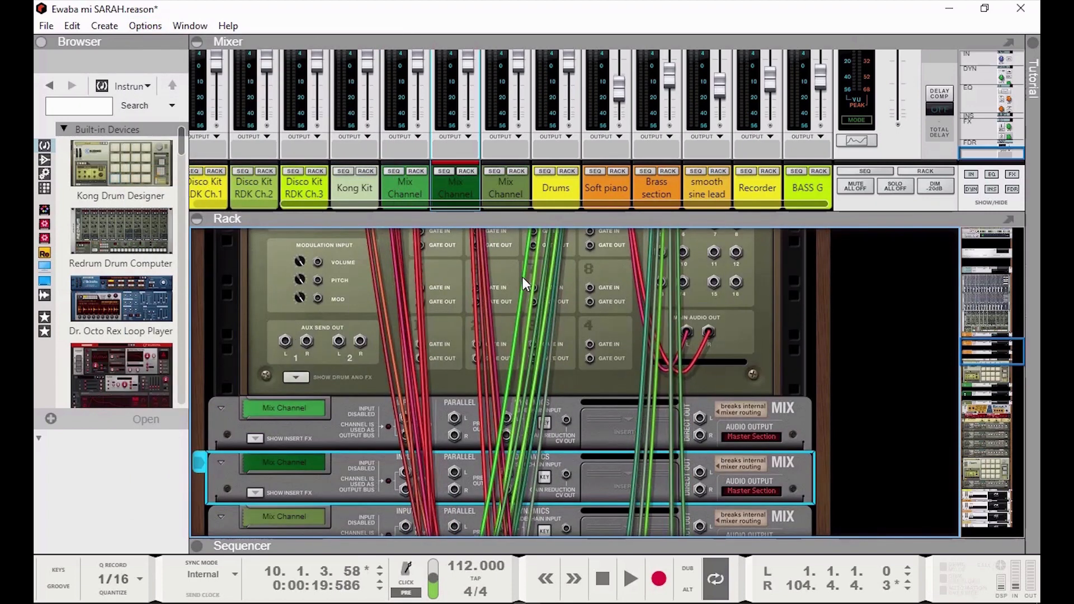
scroll(550, 352, up, 3)
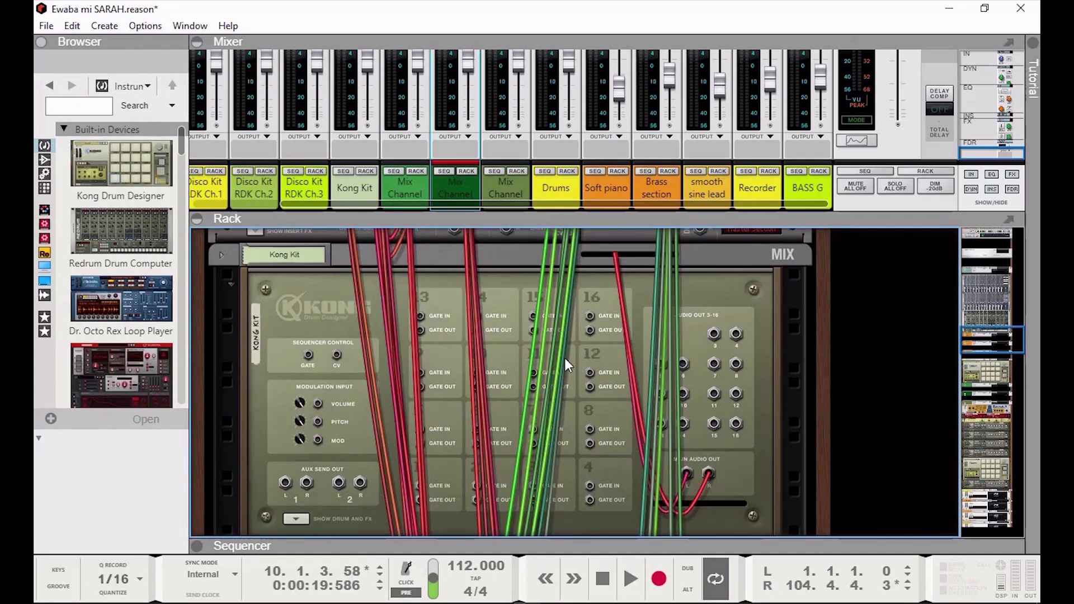
scroll(564, 357, down, 1)
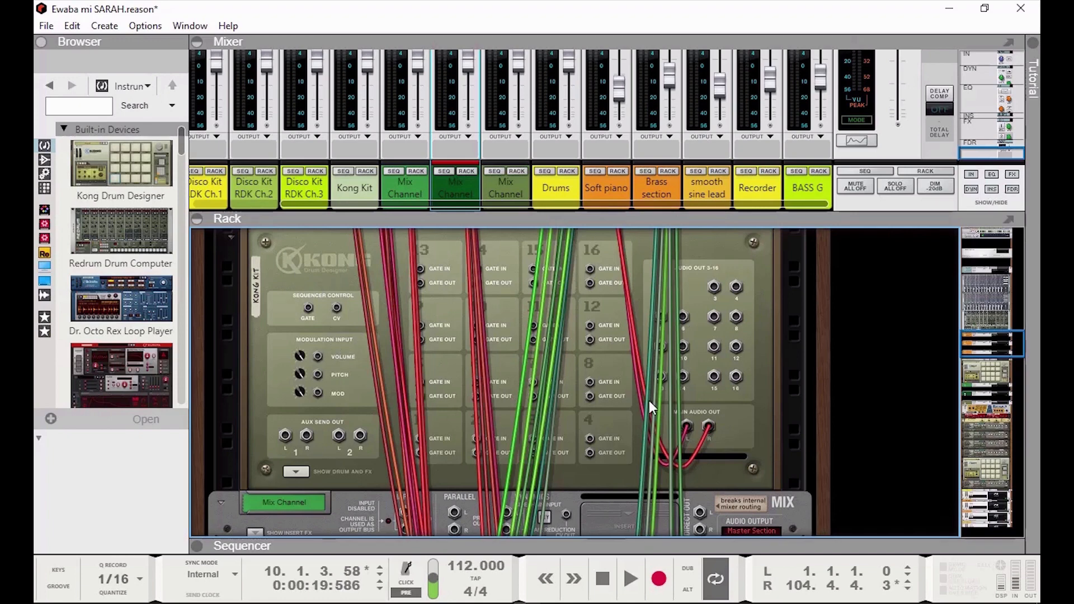
drag(708, 427, 719, 386)
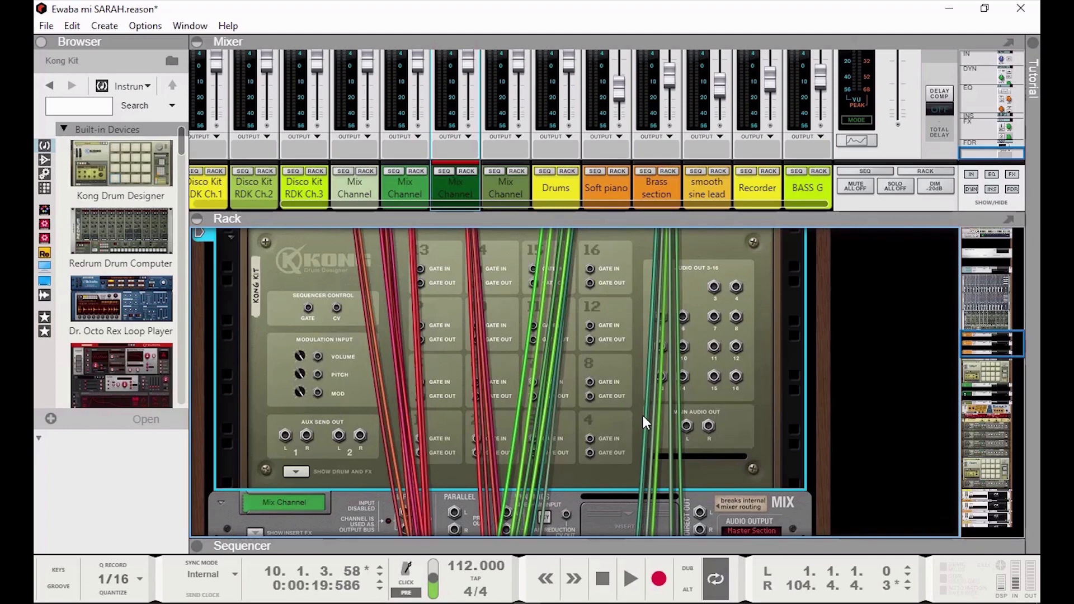
- Cable Kong's audio outputs 3–4 to the first new mix channel's inputs and outputs 5–6 to the second channel's inputs
scroll(643, 417, down, 2)
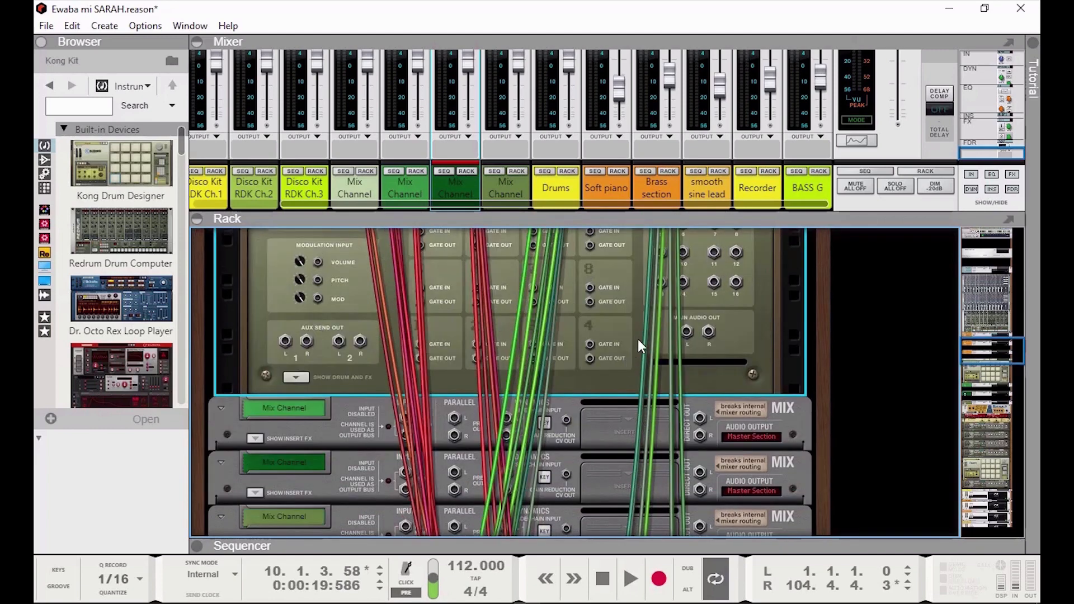
scroll(657, 402, up, 1)
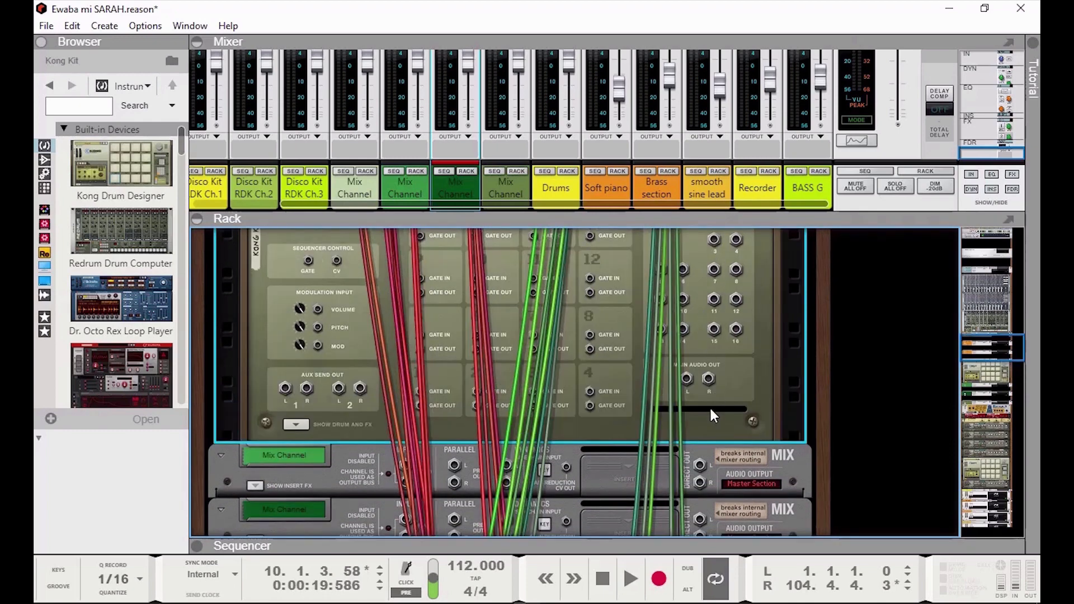
scroll(694, 325, up, 2)
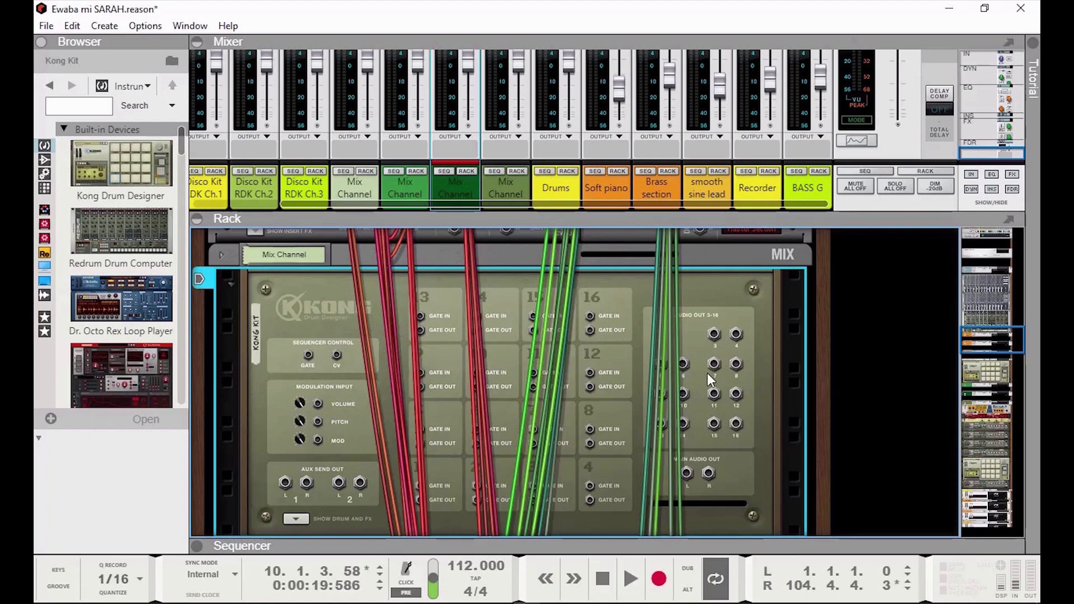
scroll(707, 358, down, 2)
drag(714, 286, 407, 451)
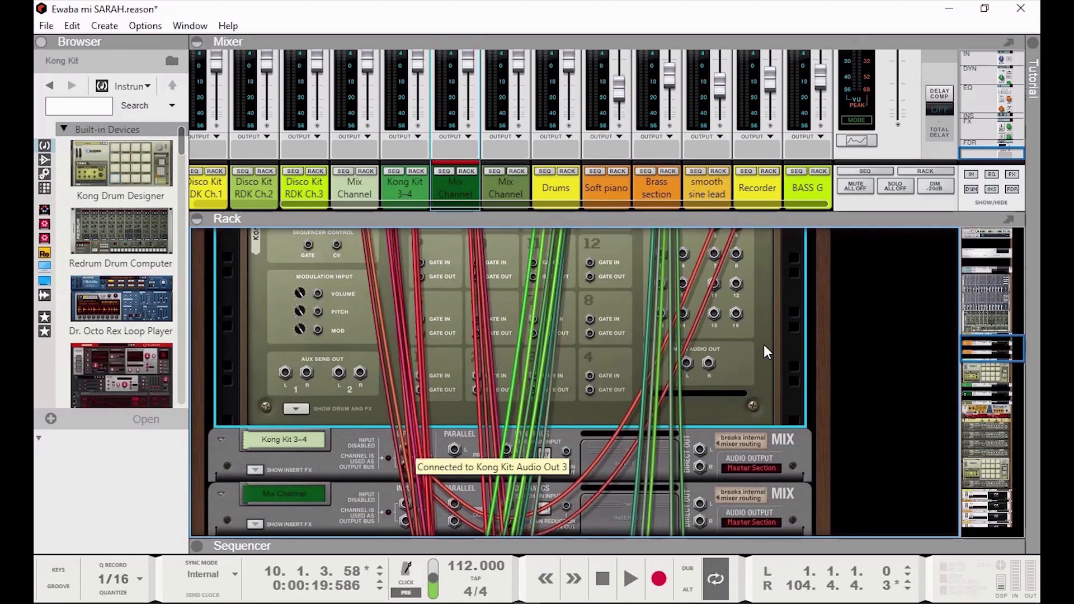
scroll(744, 335, up, 2)
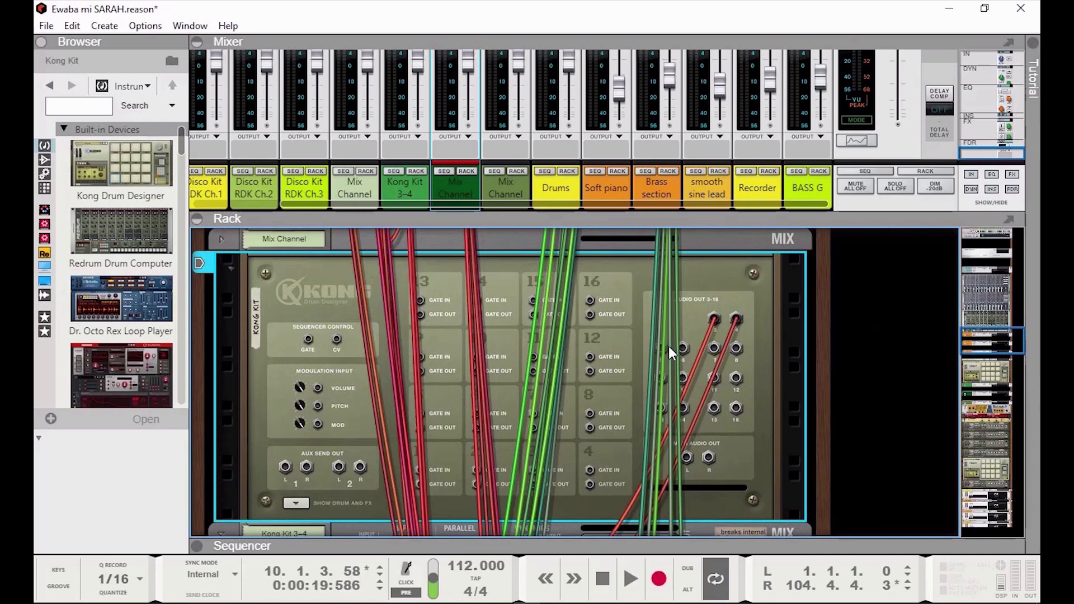
drag(661, 347, 405, 441)
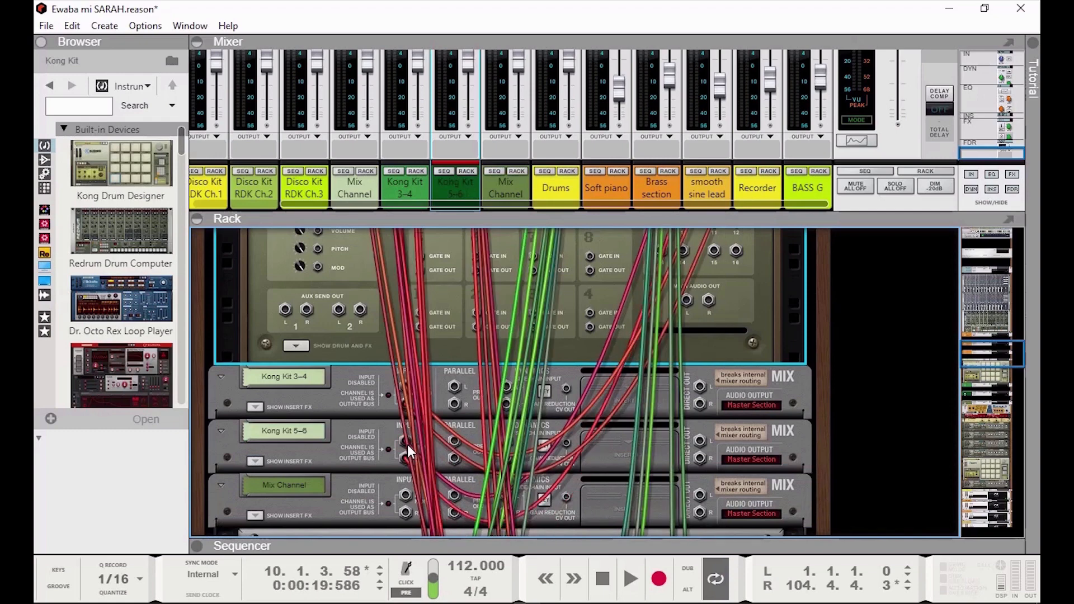
- Cable Kong's audio outputs 7–8 to the third new mix channel's inputs and turn the rack back to its front side
scroll(753, 381, up, 4)
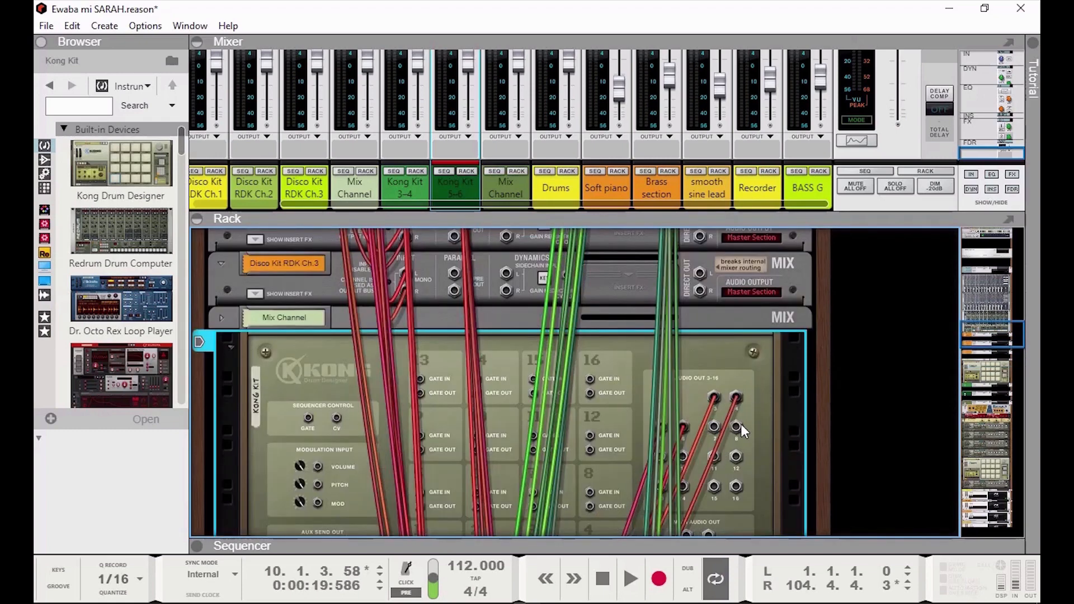
drag(715, 424, 404, 494)
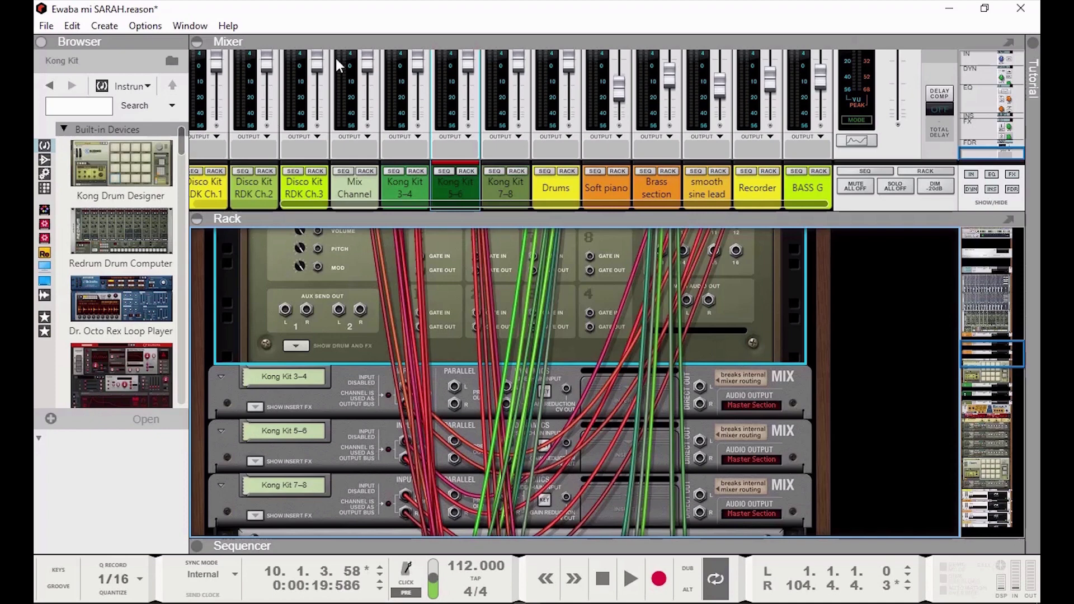
click(149, 30)
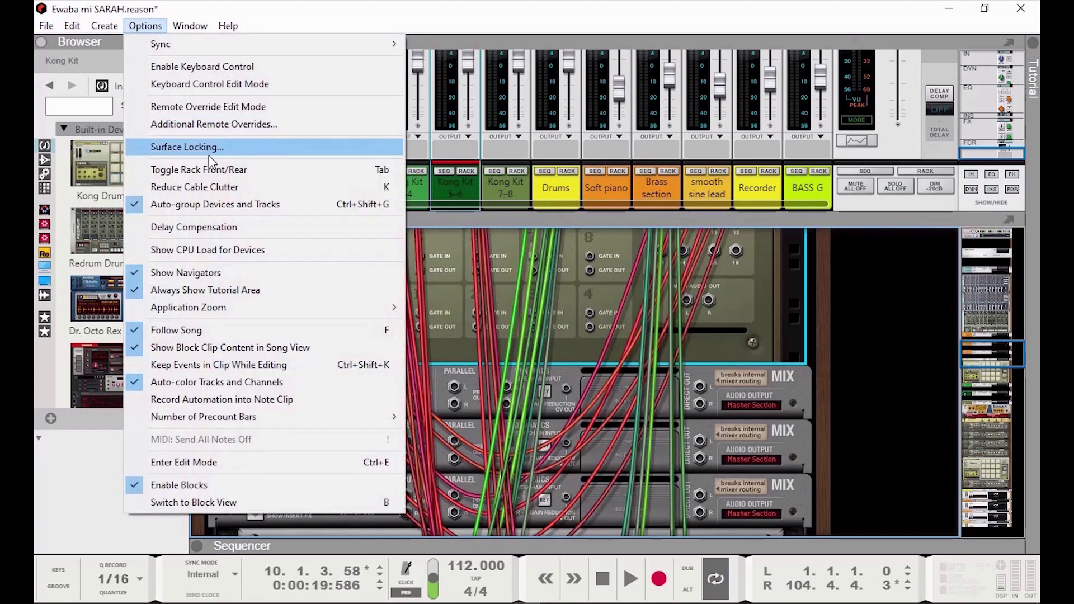
click(211, 169)
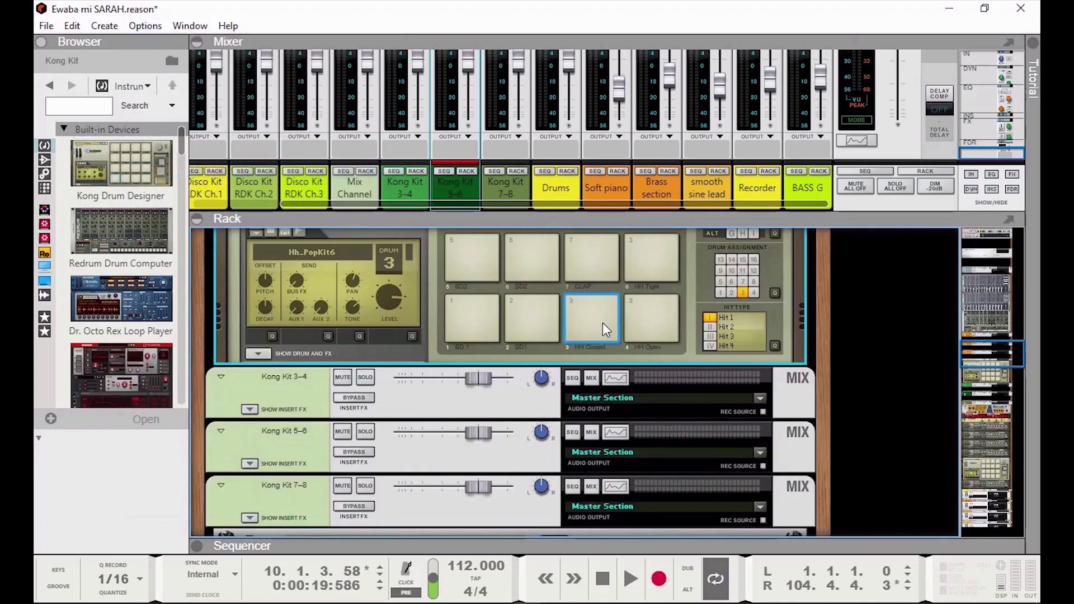
- Play Kong's bass drum, first snare, closed hi-hat and open hi-hat pads to check how they sound through the current routing
click(474, 321)
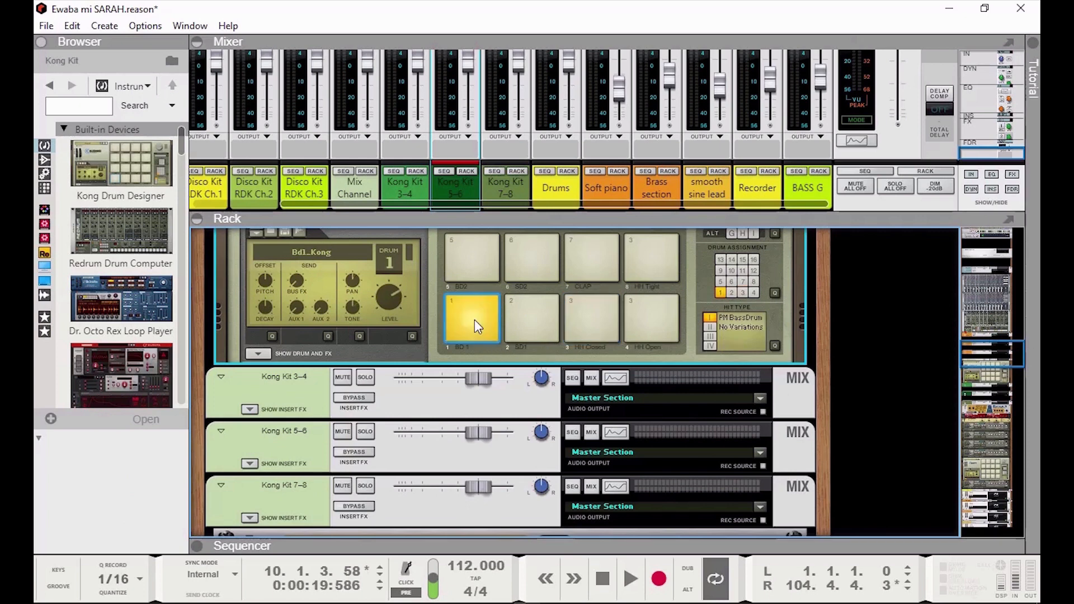
click(551, 324)
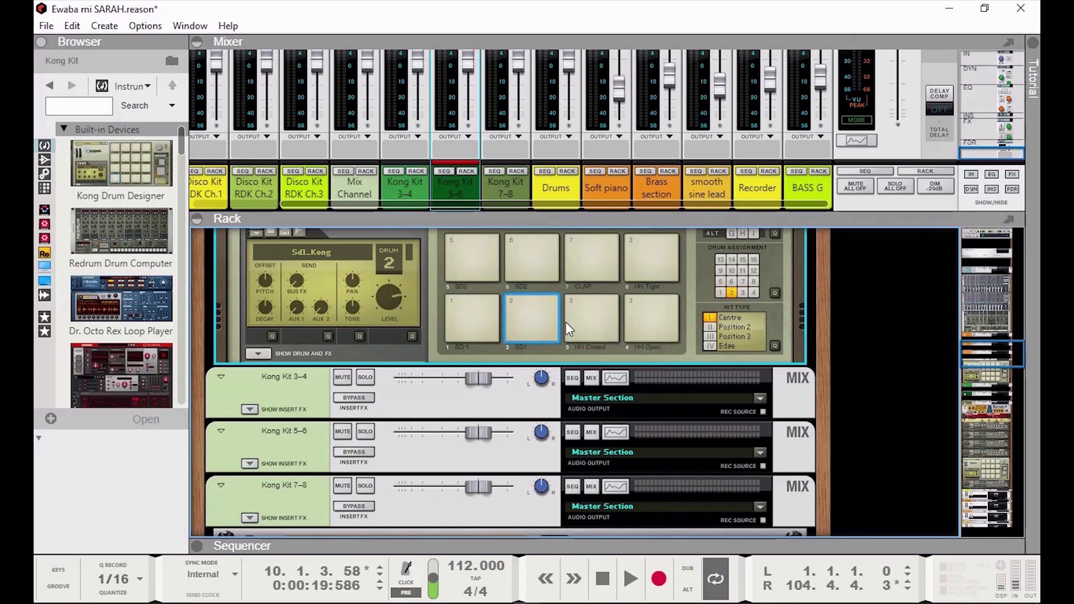
click(595, 324)
click(657, 323)
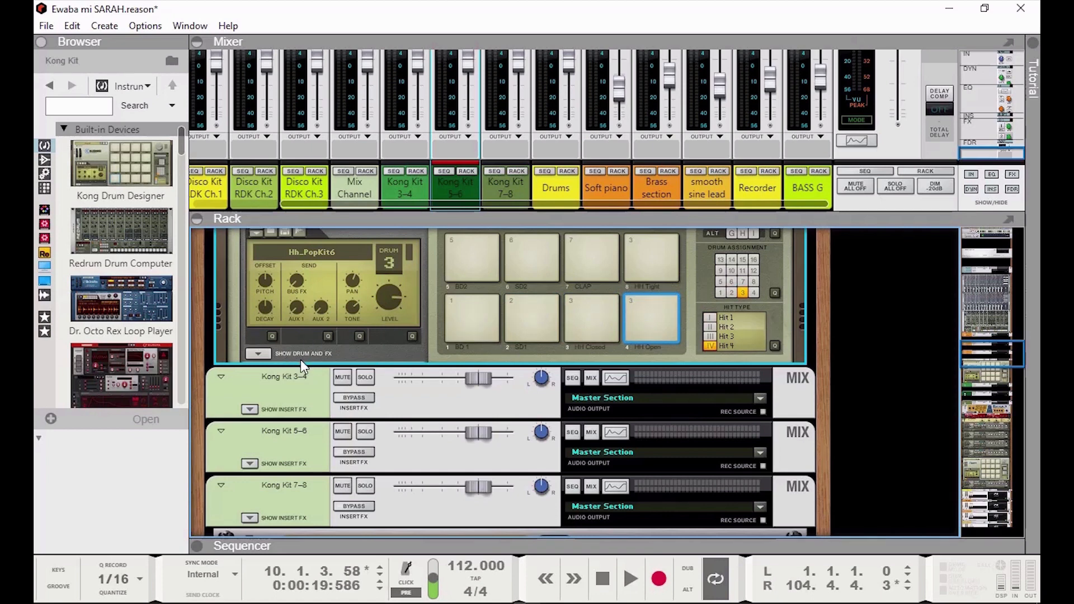
- Expand Kong's drum and FX section to expose the drum module and its output setting
click(256, 355)
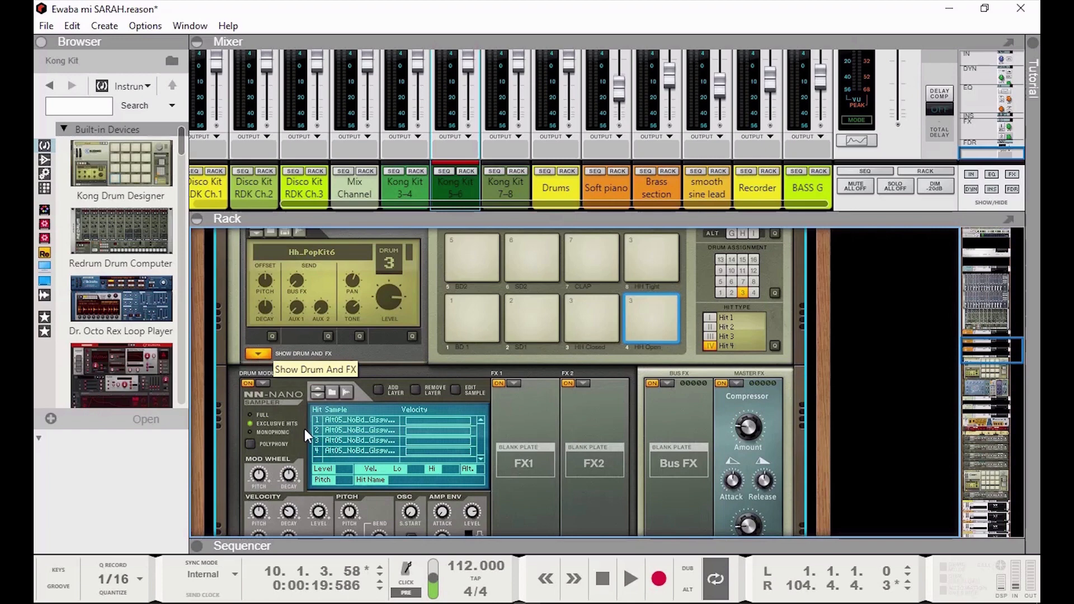
scroll(556, 418, down, 2)
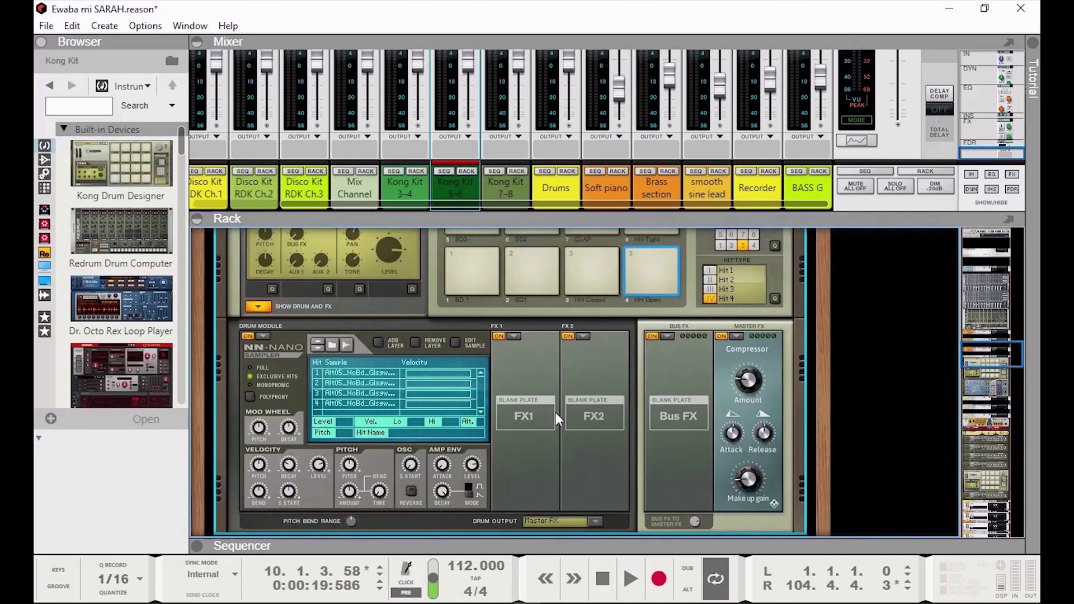
scroll(556, 411, down, 2)
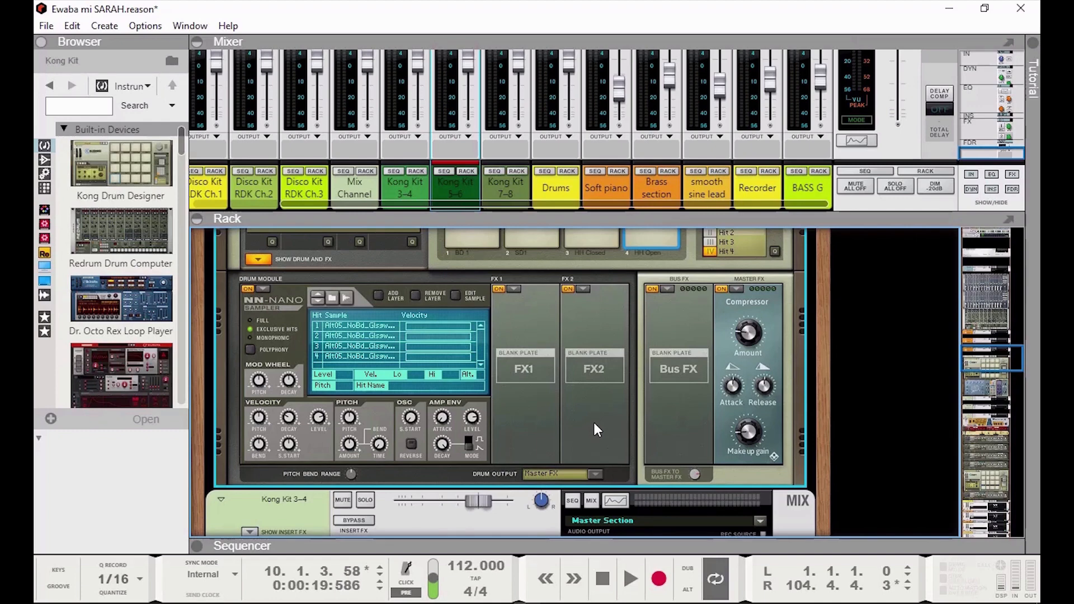
scroll(596, 421, up, 2)
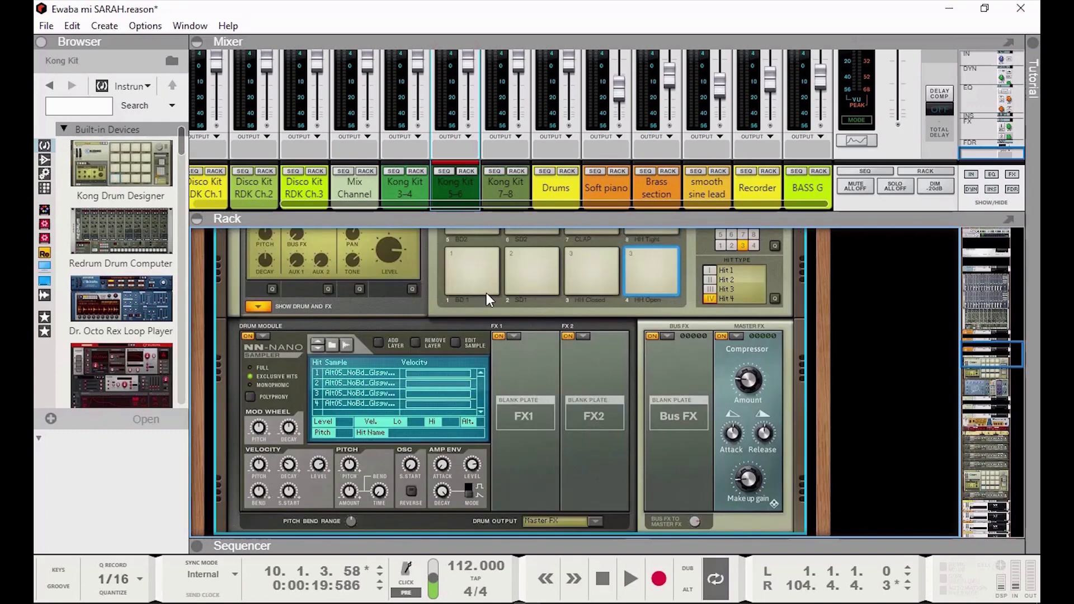
- Select the bass drum on pad 1 and set its drum output to Output 3–4
click(475, 268)
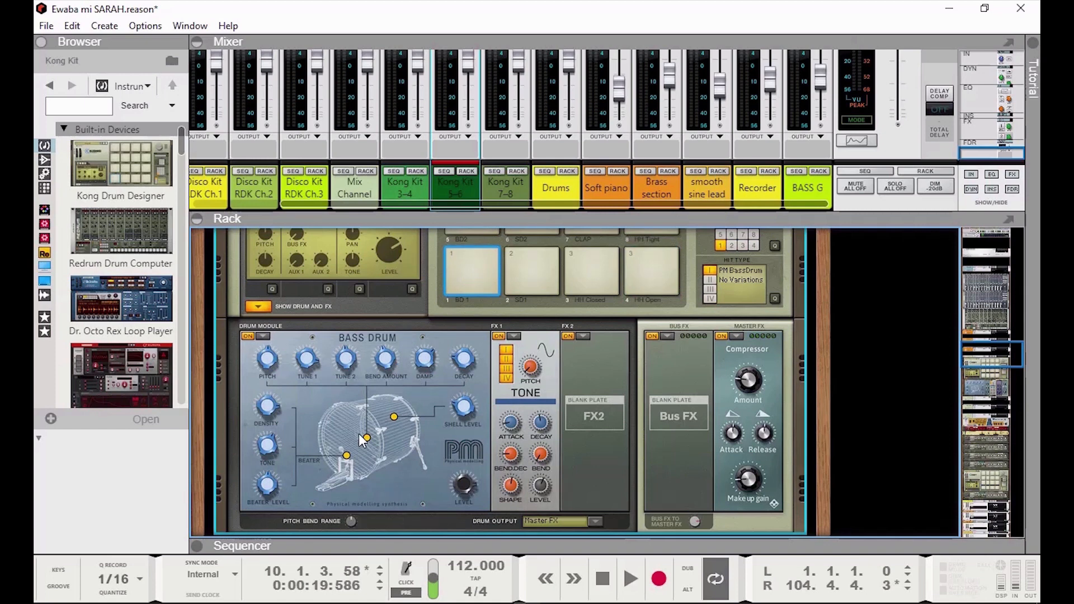
click(467, 269)
click(593, 522)
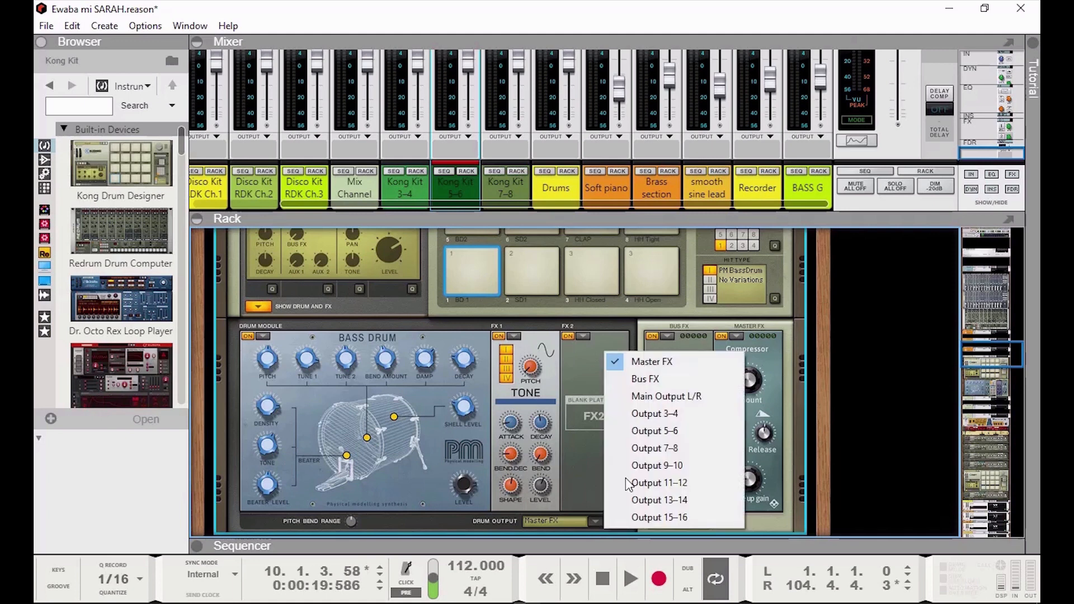
click(655, 413)
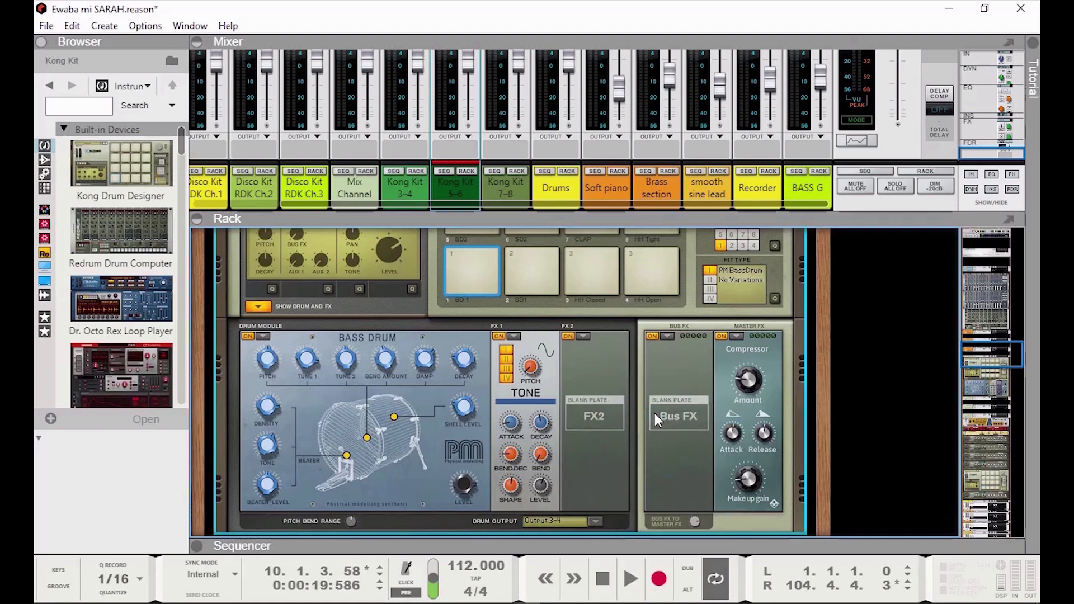
- Play the bass drum pad repeatedly to check its signal on the Kong Kit 3–4 mixer channel
click(472, 274)
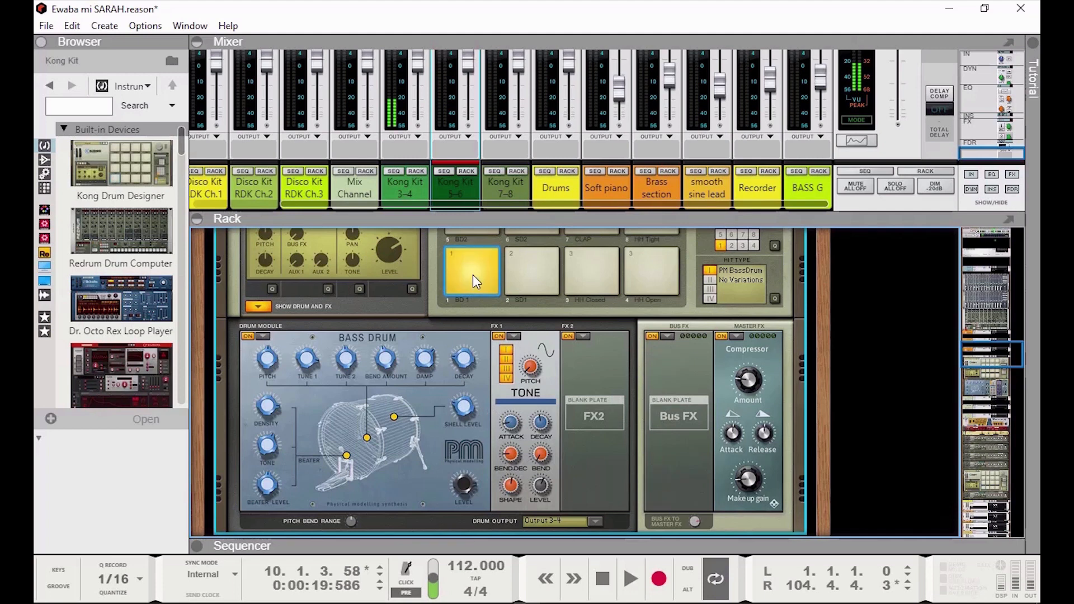
click(472, 274)
click(472, 274)
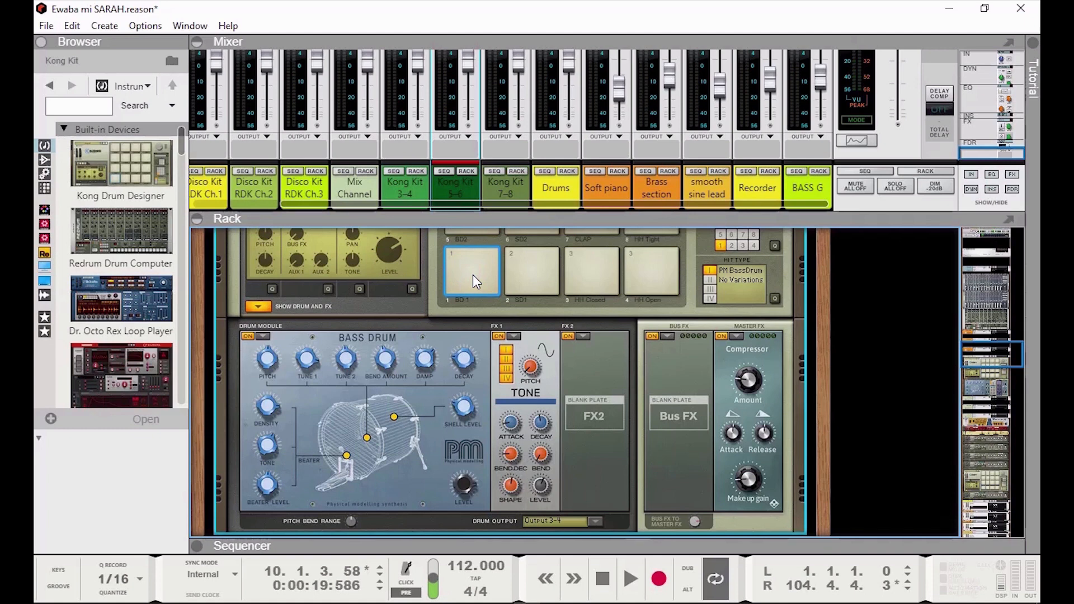
click(472, 274)
click(472, 274)
- Select the first snare on pad 2 and set its drum output to Output 5–6
click(532, 271)
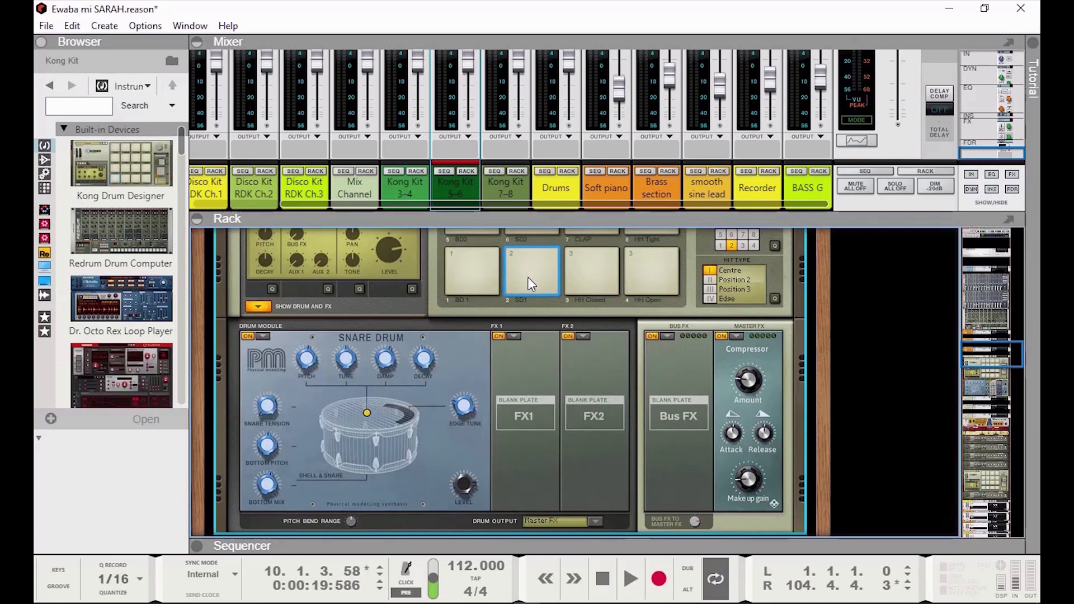
click(594, 523)
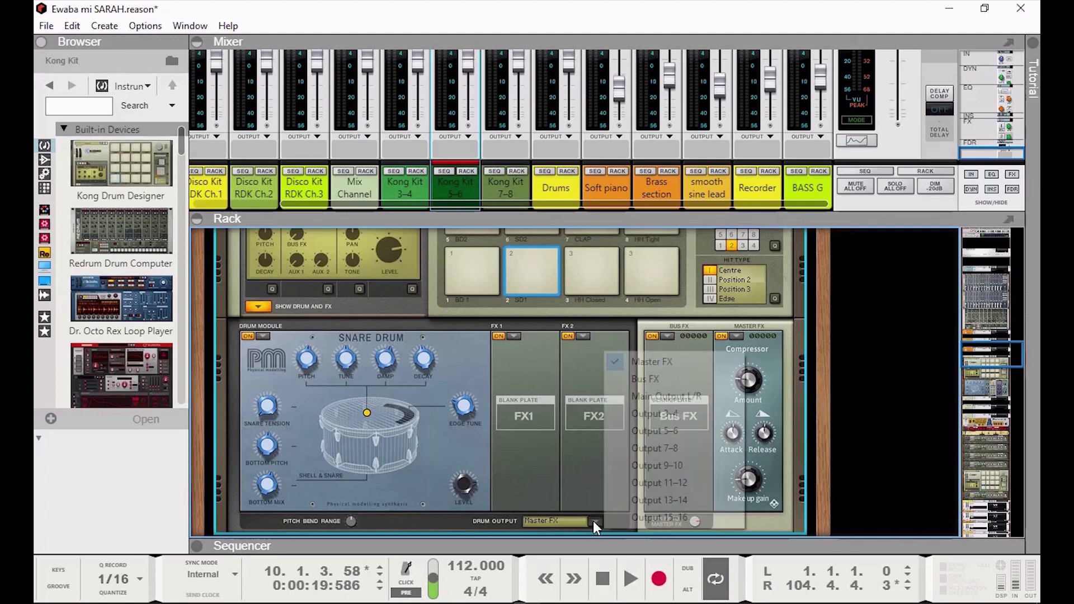
click(679, 434)
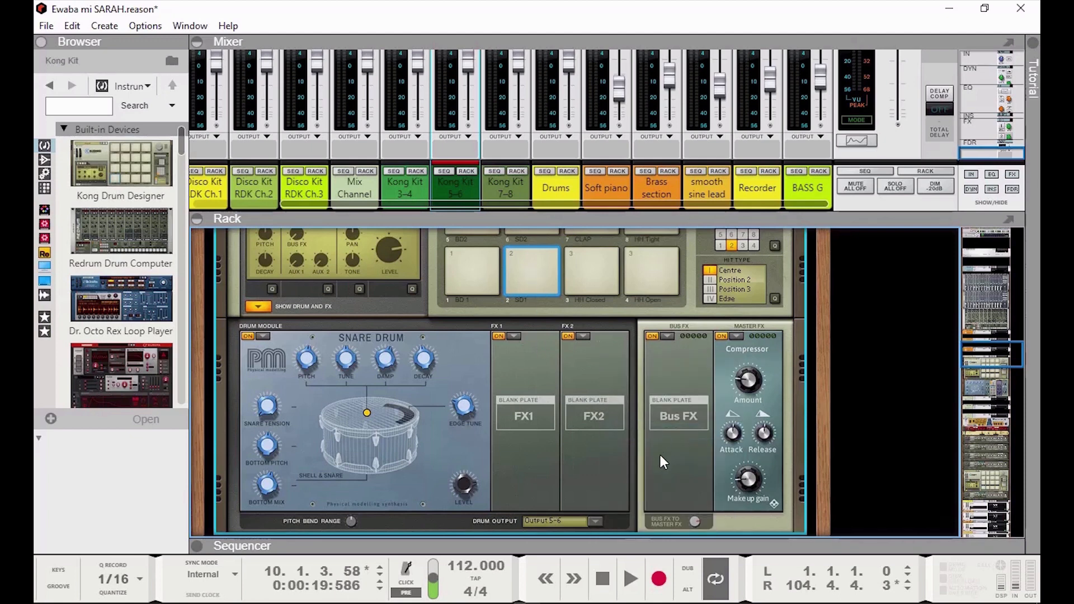
- Play the snare and bass drum pads alternately to compare their levels on the Kong Kit 5–6 and 3–4 channels
click(532, 275)
click(528, 269)
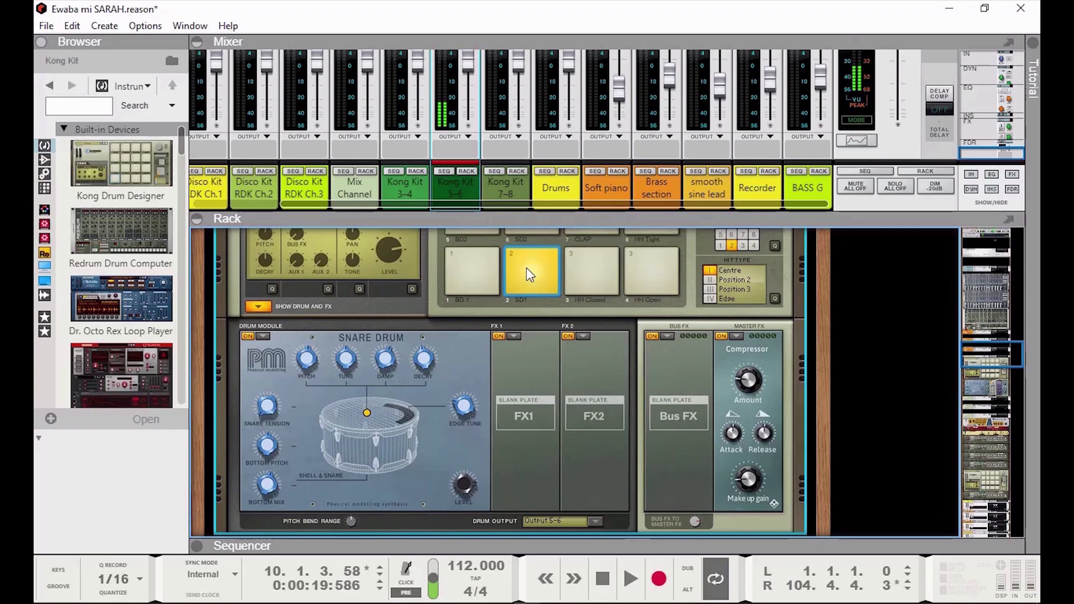
click(475, 276)
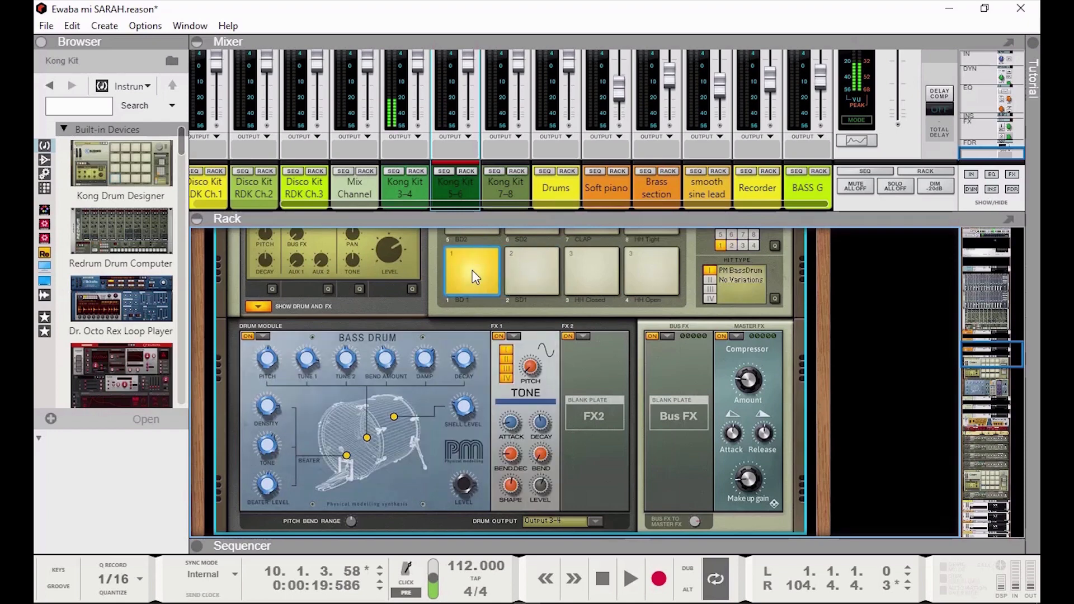
click(531, 274)
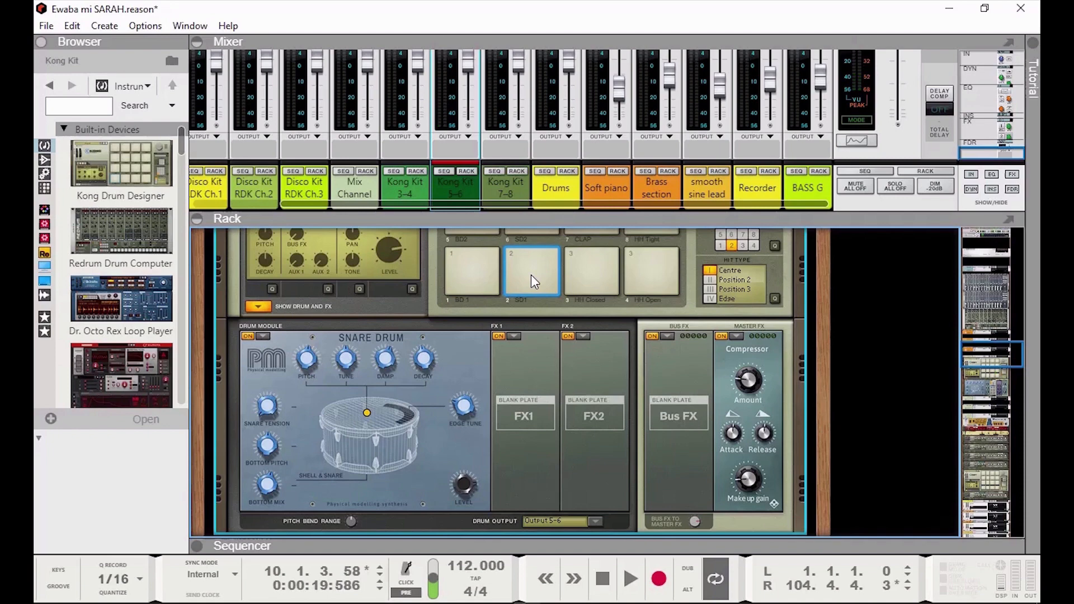
- Select the closed hi-hat on pad 3 and set its drum output to Output 7–8
click(588, 275)
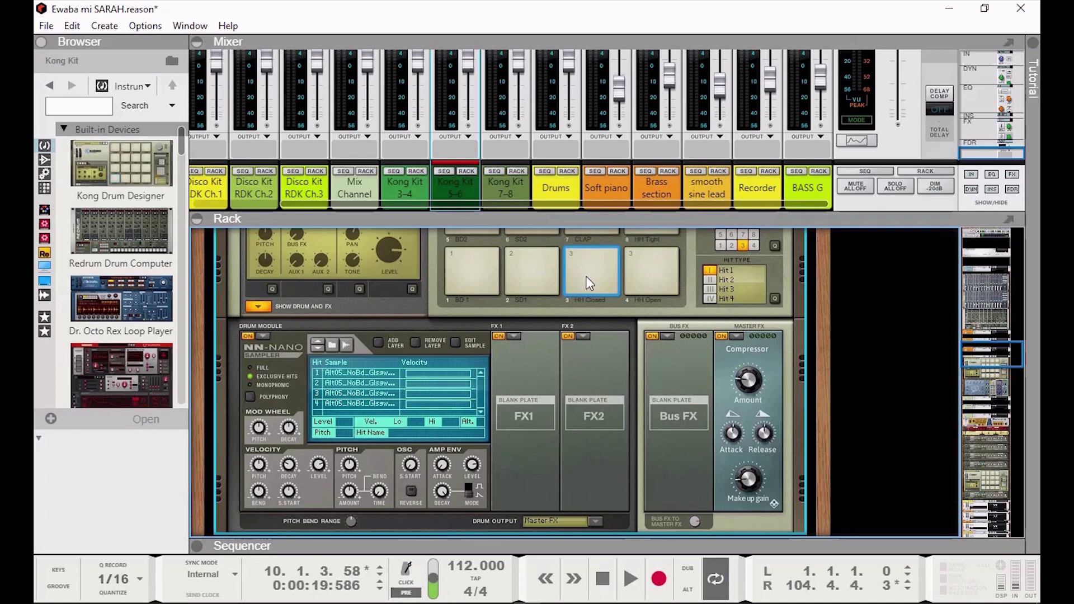
click(596, 521)
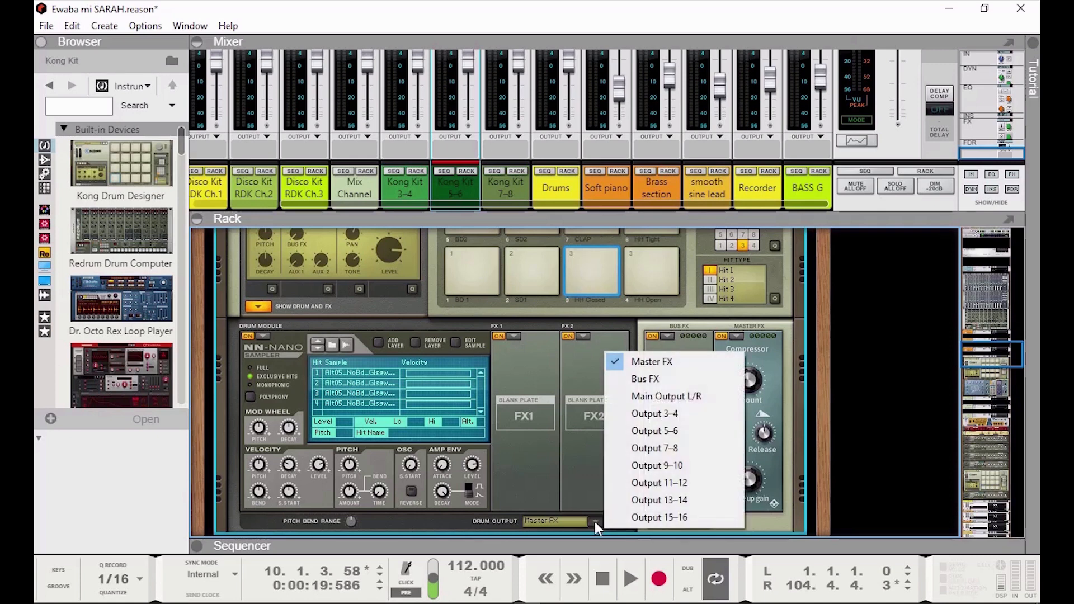
click(666, 451)
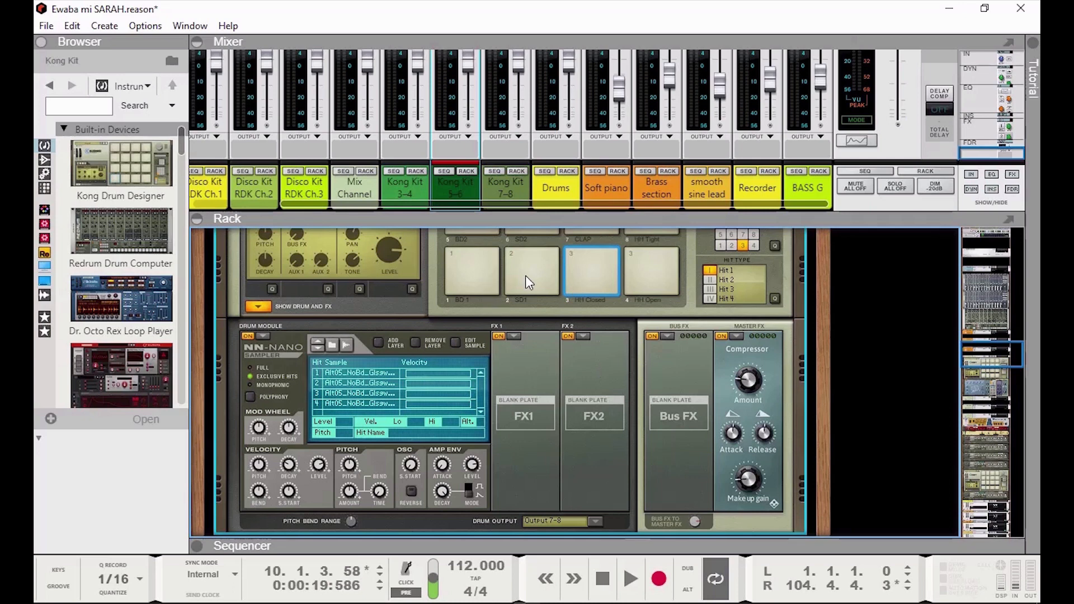
- Play the closed hi-hat, bass drum and snare pads to check that each one reaches its own mixer channel
click(592, 274)
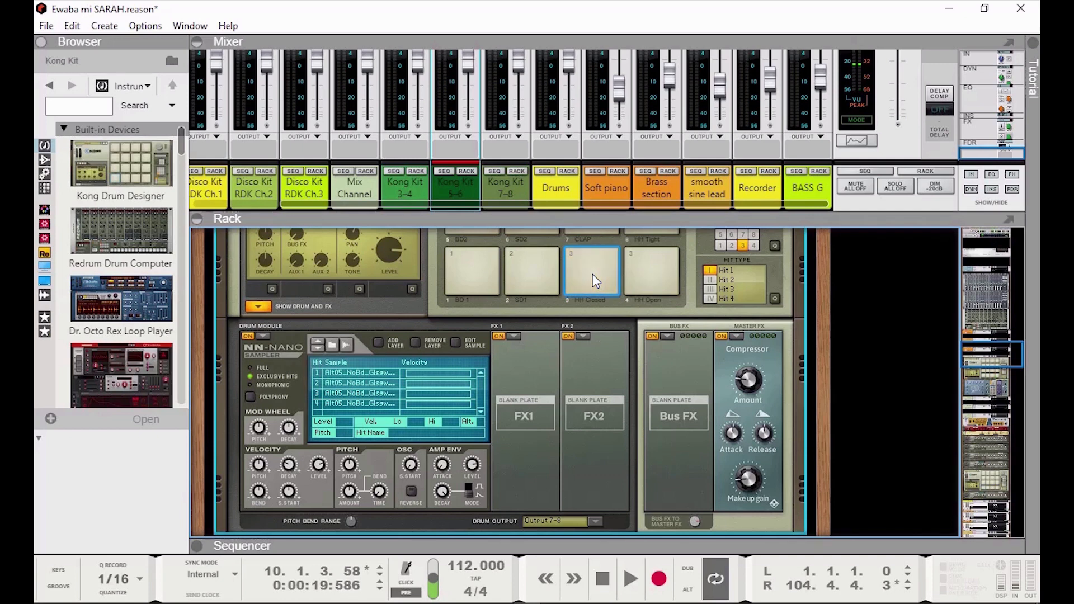
click(592, 274)
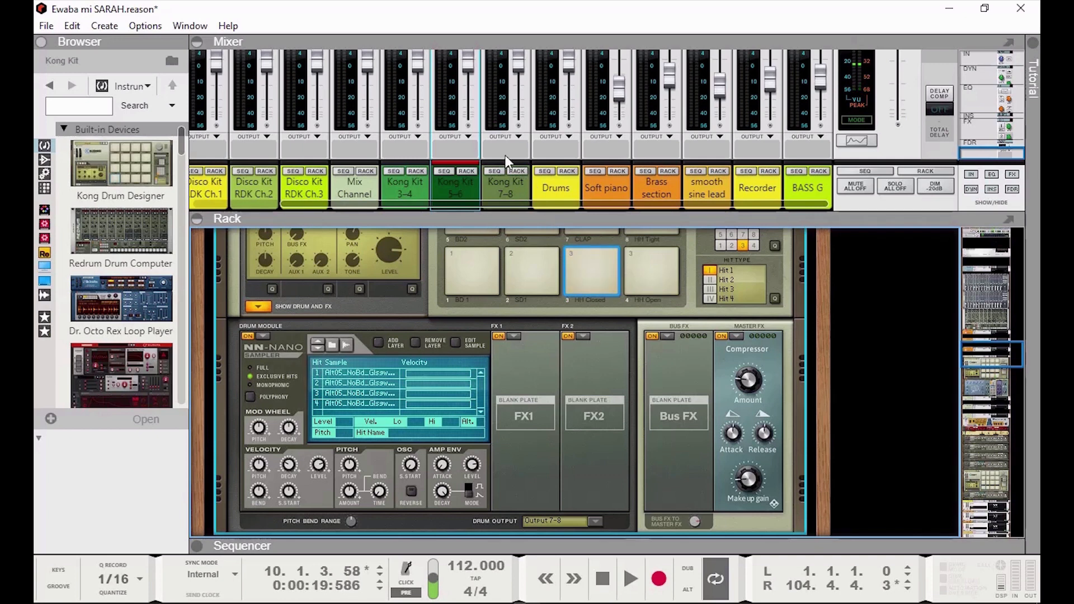
click(488, 281)
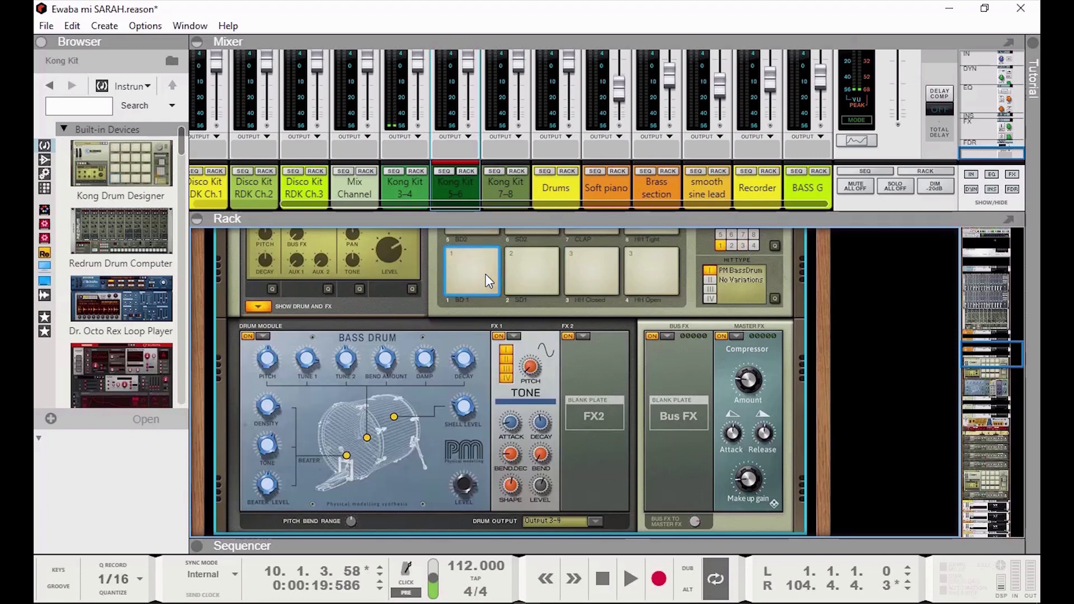
click(526, 266)
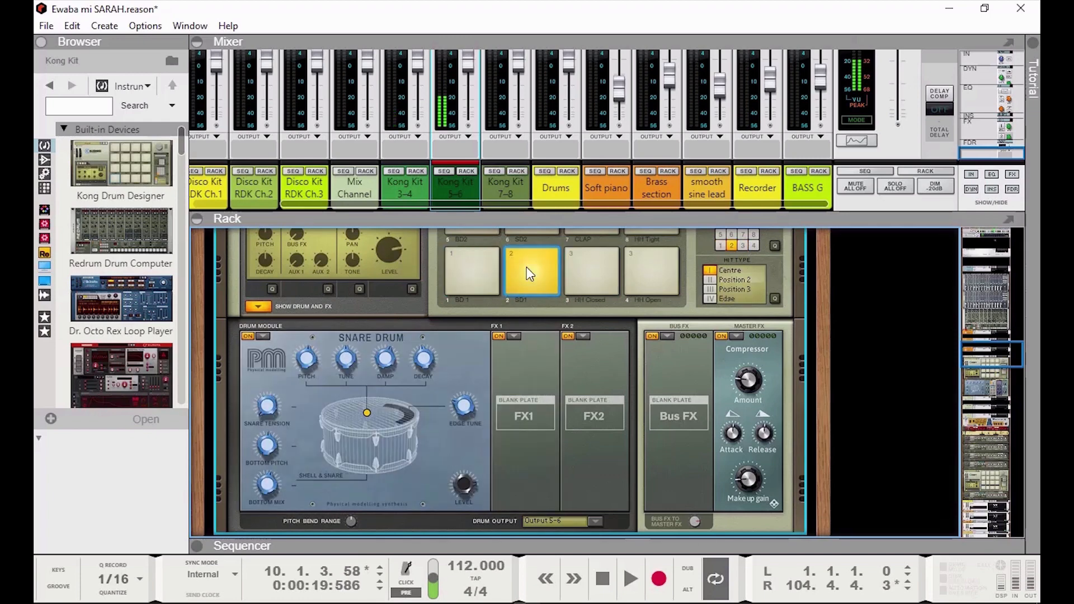
click(595, 264)
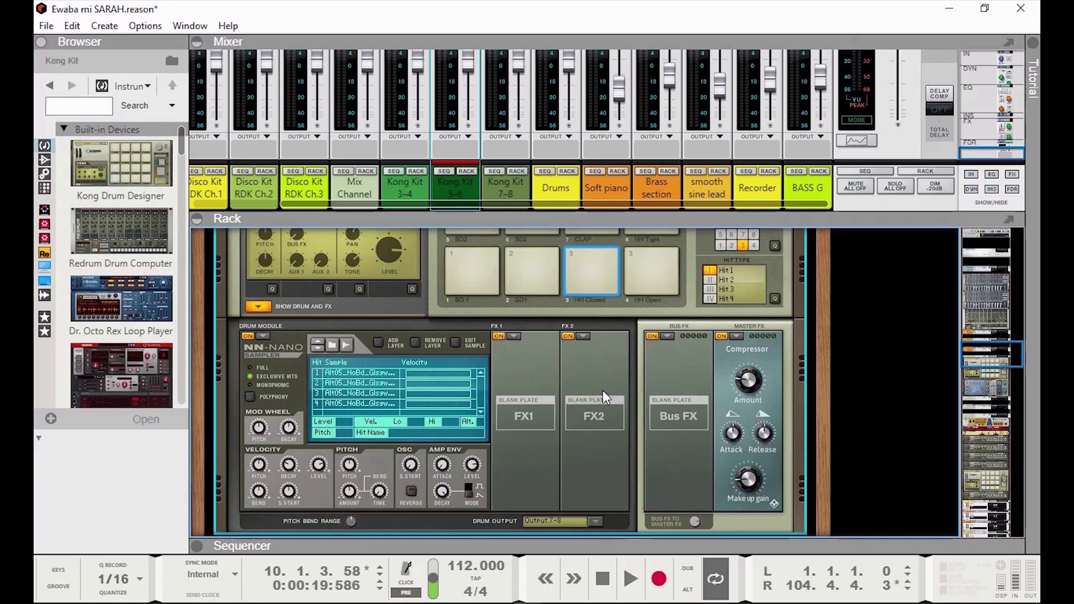
- Collapse Kong's drum and FX section above the Kong Kit mix channels
scroll(592, 397, down, 5)
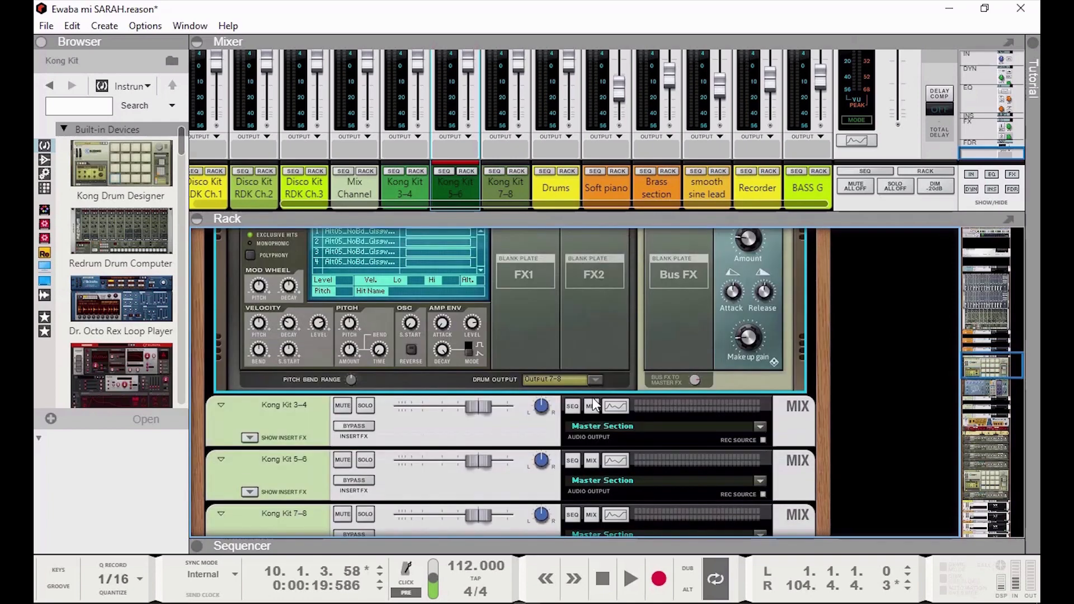
scroll(593, 400, up, 8)
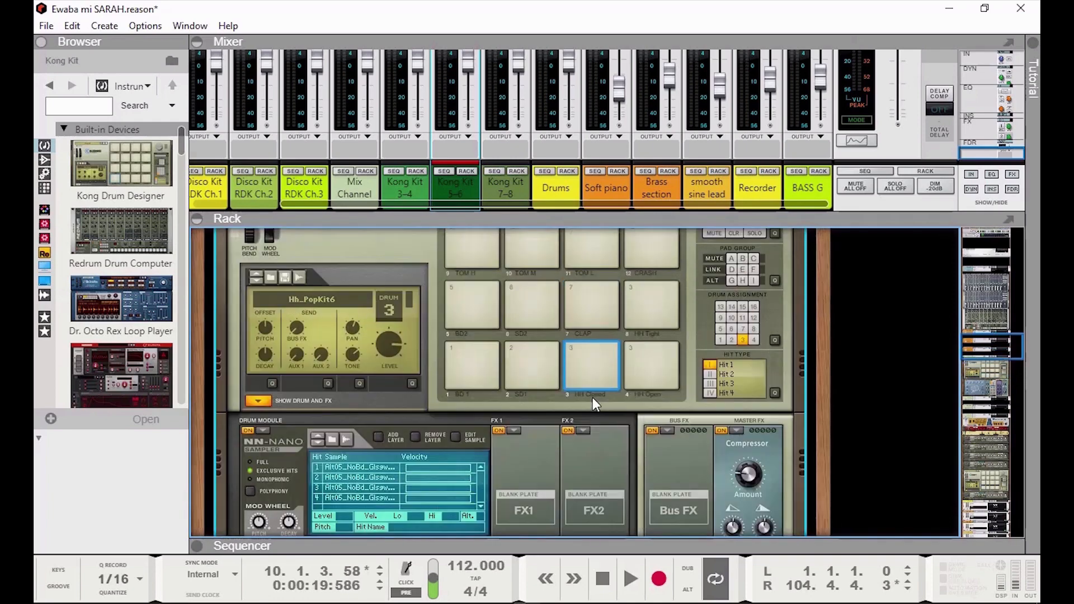
click(261, 402)
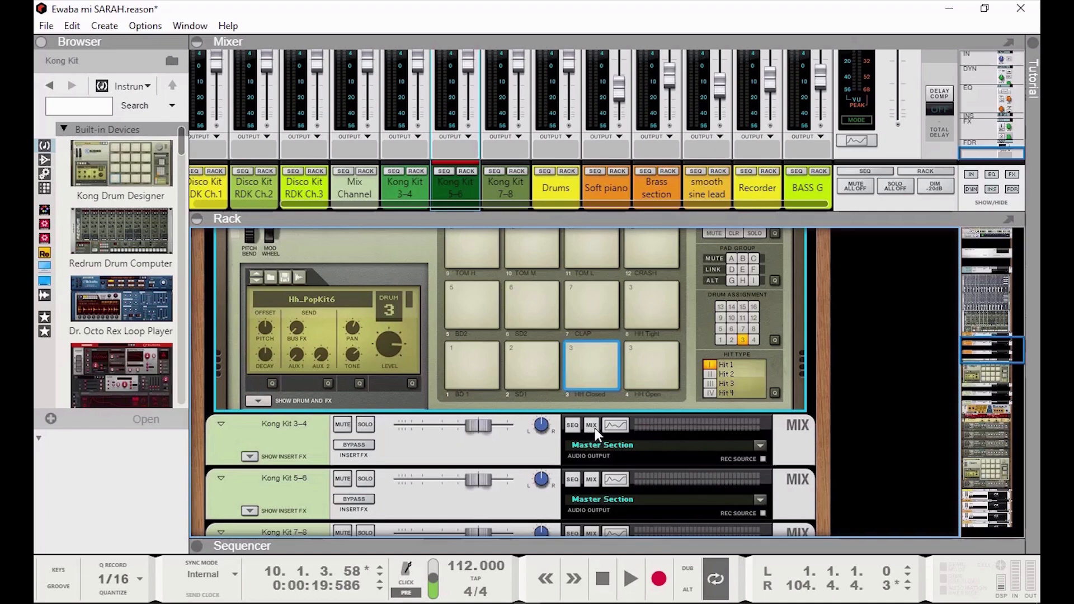